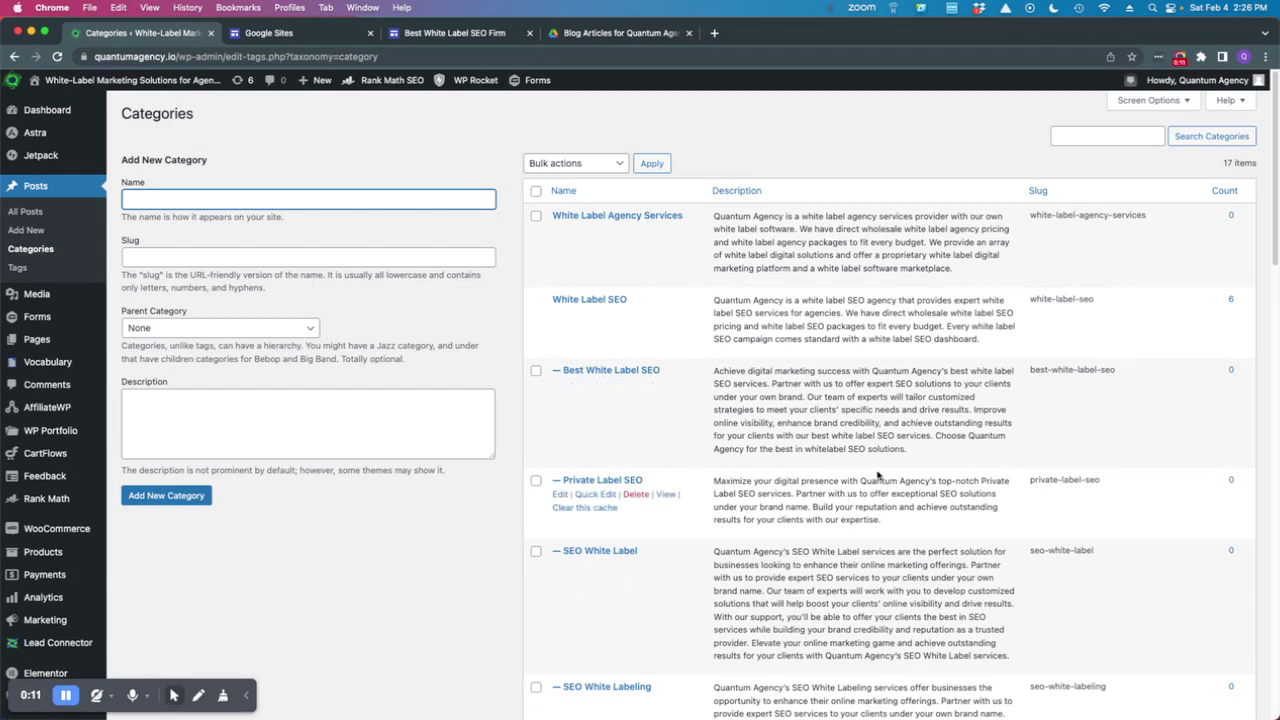
# Review the White Label SEO category and its subcategories from Best White Label SEO through White Label Local SEO in the category list
pyautogui.scroll(-3, 878, 476)
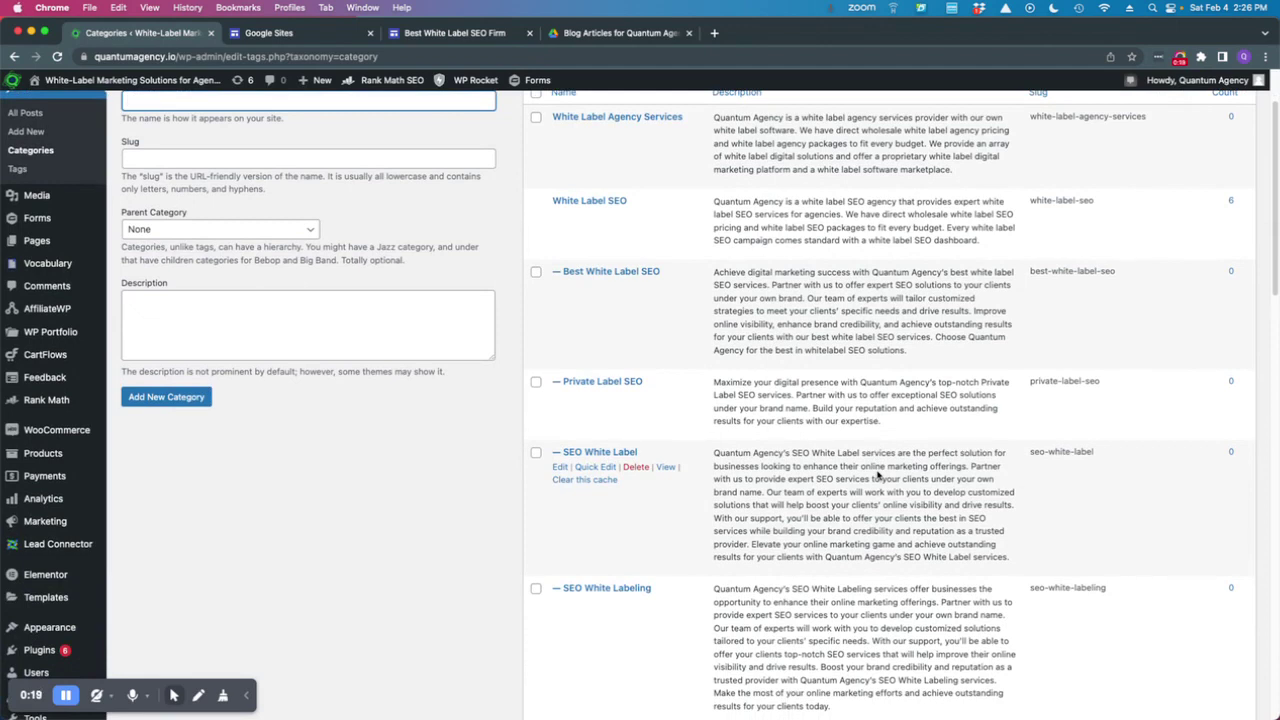
pyautogui.moveTo(544, 203); pyautogui.dragTo(687, 207)
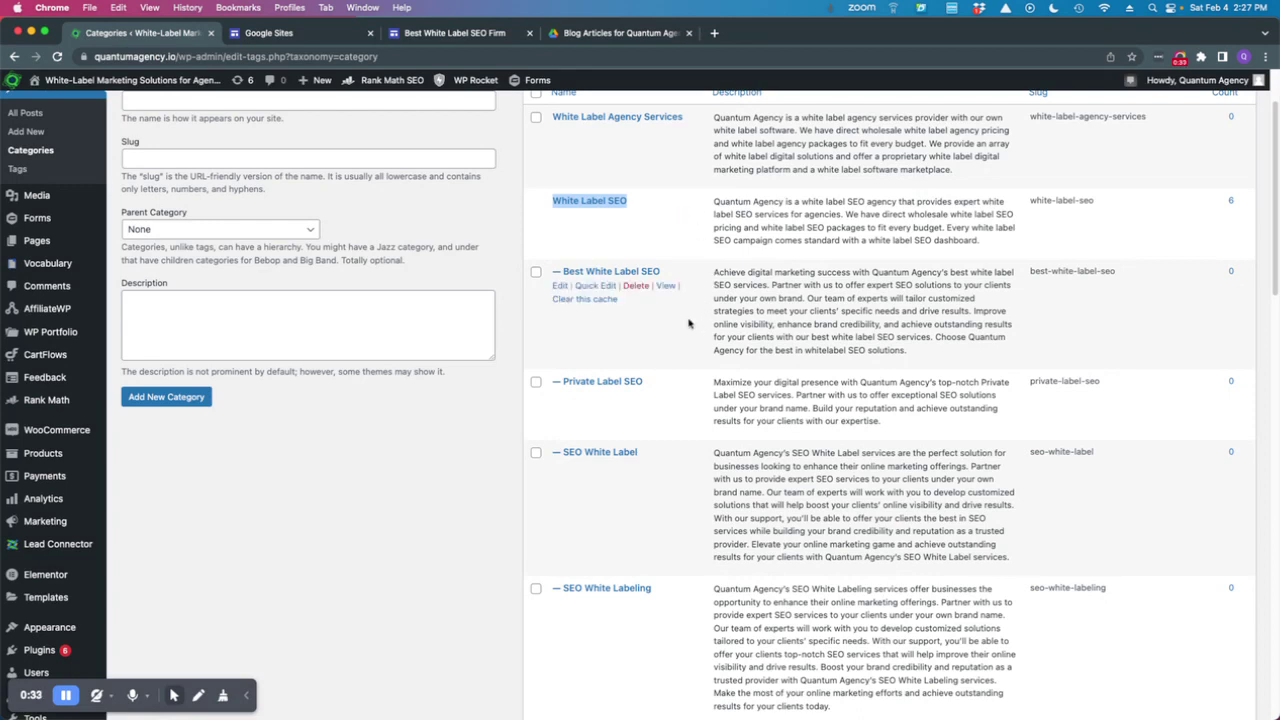
pyautogui.scroll(-1, 688, 323)
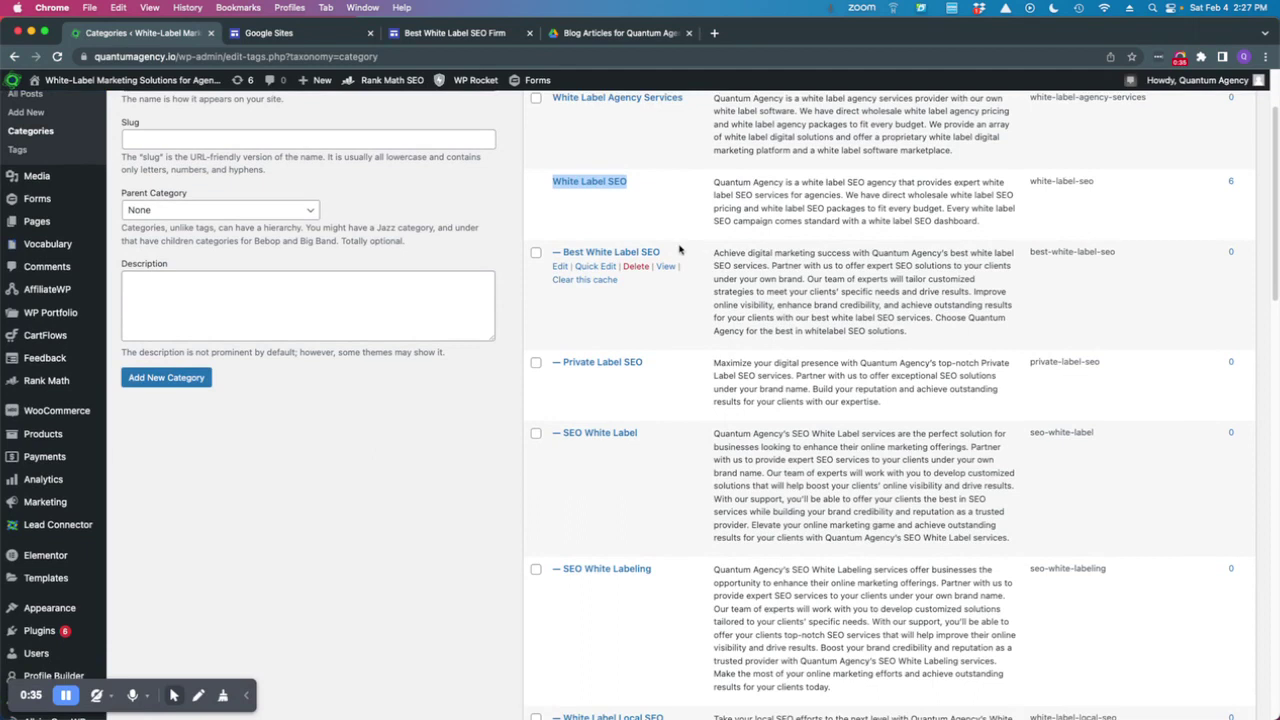
pyautogui.moveTo(662, 253); pyautogui.dragTo(556, 252)
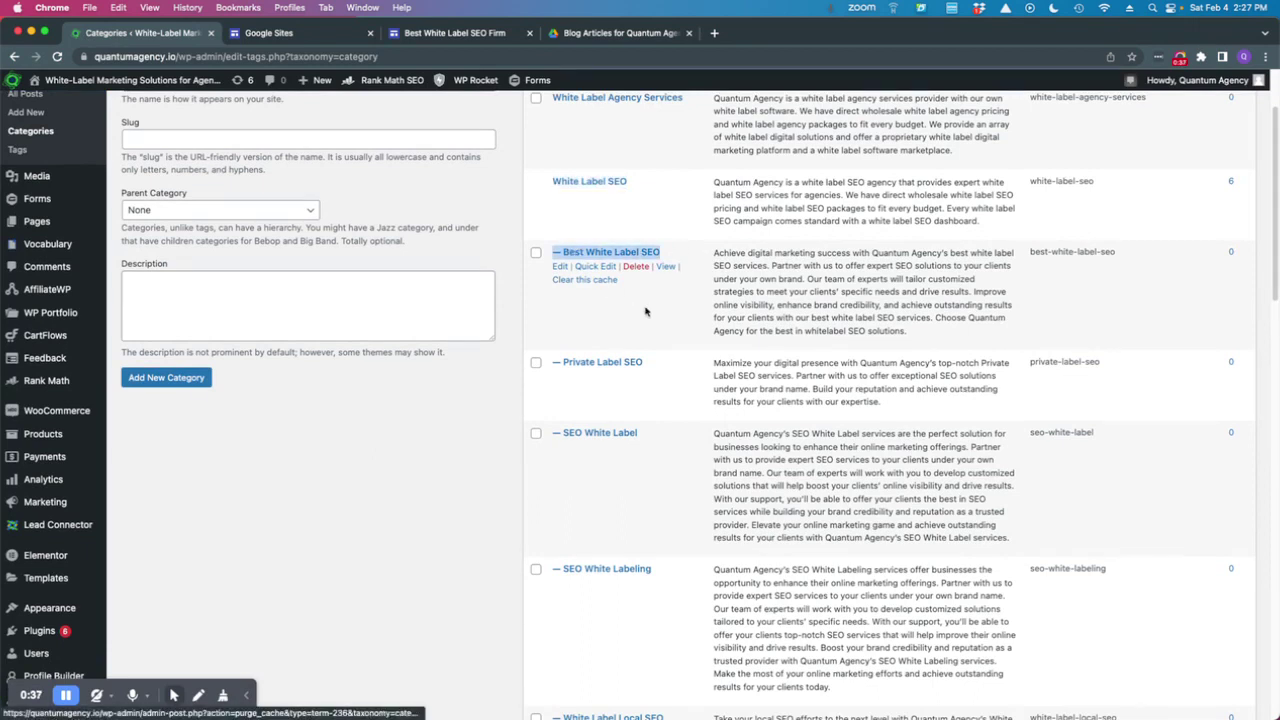
pyautogui.moveTo(650, 363); pyautogui.dragTo(556, 362)
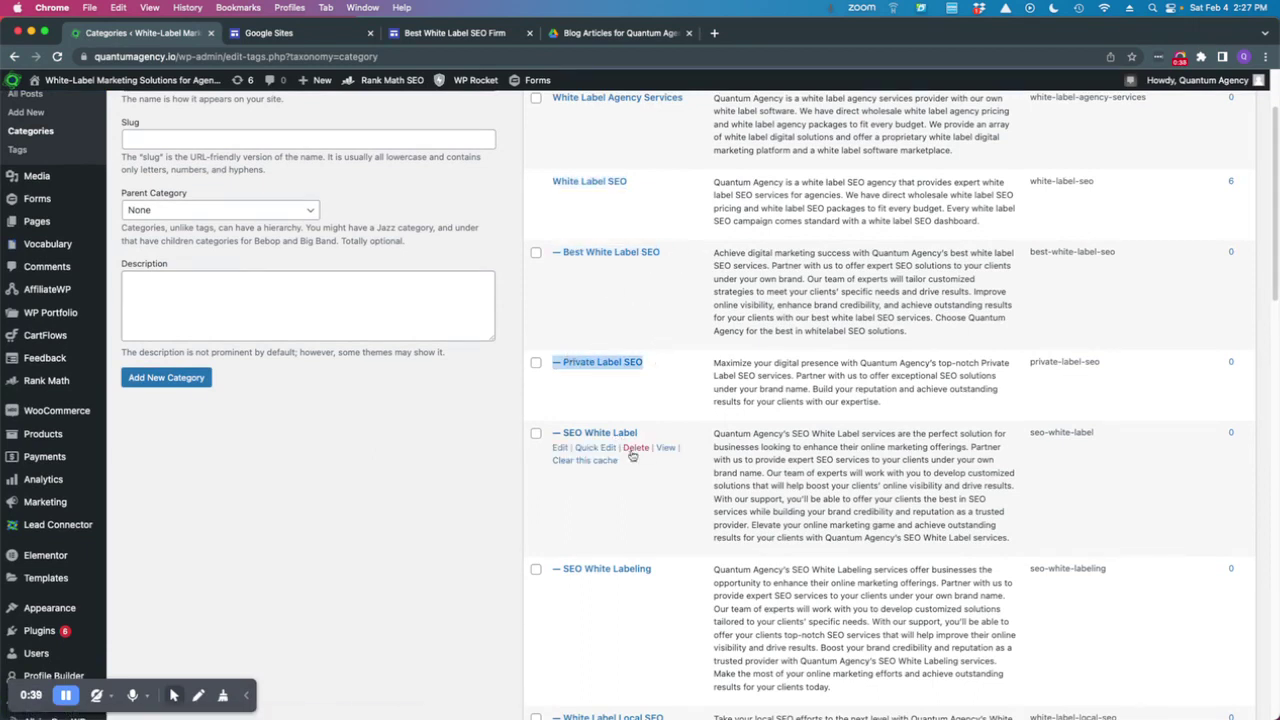
pyautogui.moveTo(650, 434); pyautogui.dragTo(562, 434)
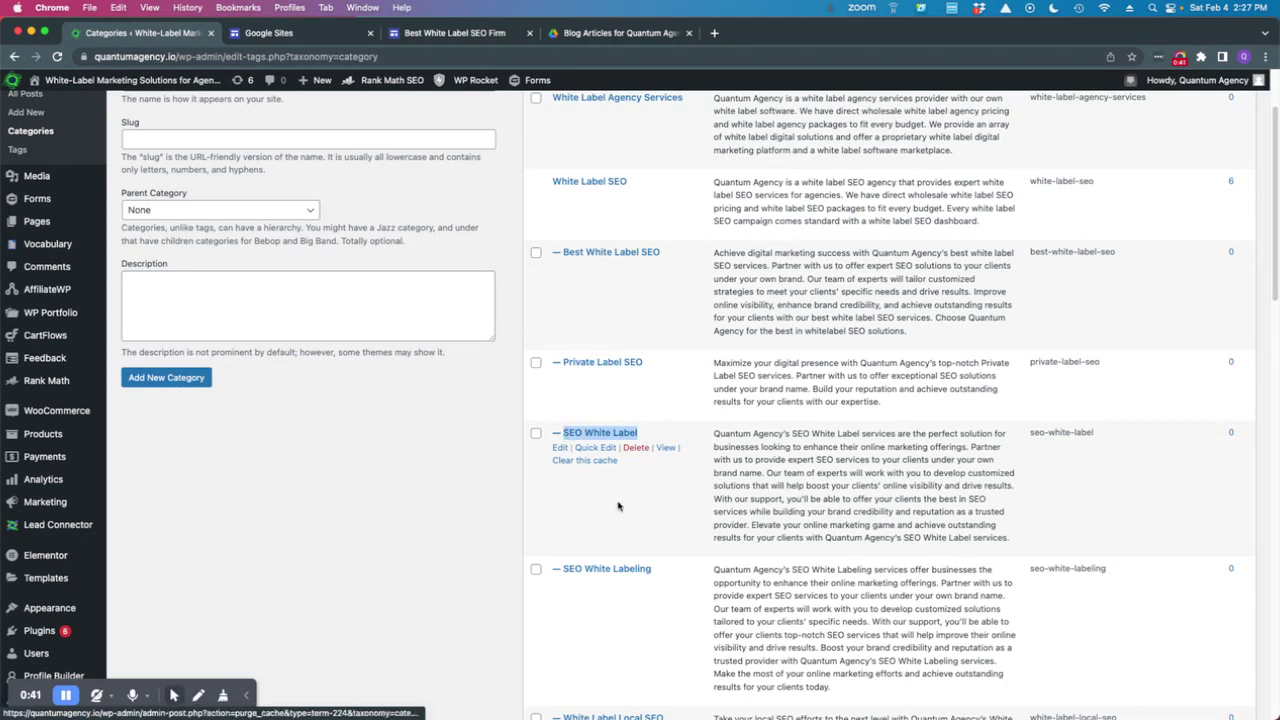
pyautogui.scroll(-3, 648, 538)
pyautogui.moveTo(656, 461); pyautogui.dragTo(562, 461)
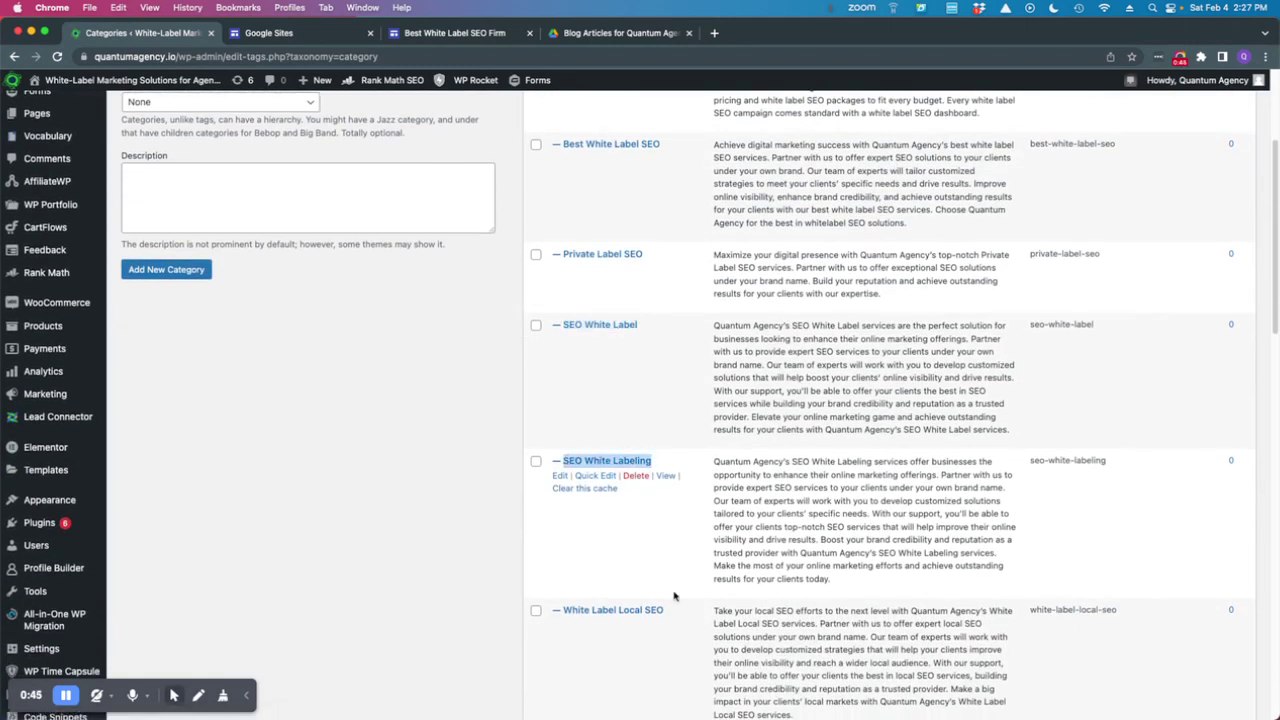
pyautogui.scroll(-3, 675, 590)
pyautogui.moveTo(666, 481); pyautogui.dragTo(565, 481)
pyautogui.moveTo(663, 325); pyautogui.dragTo(567, 335)
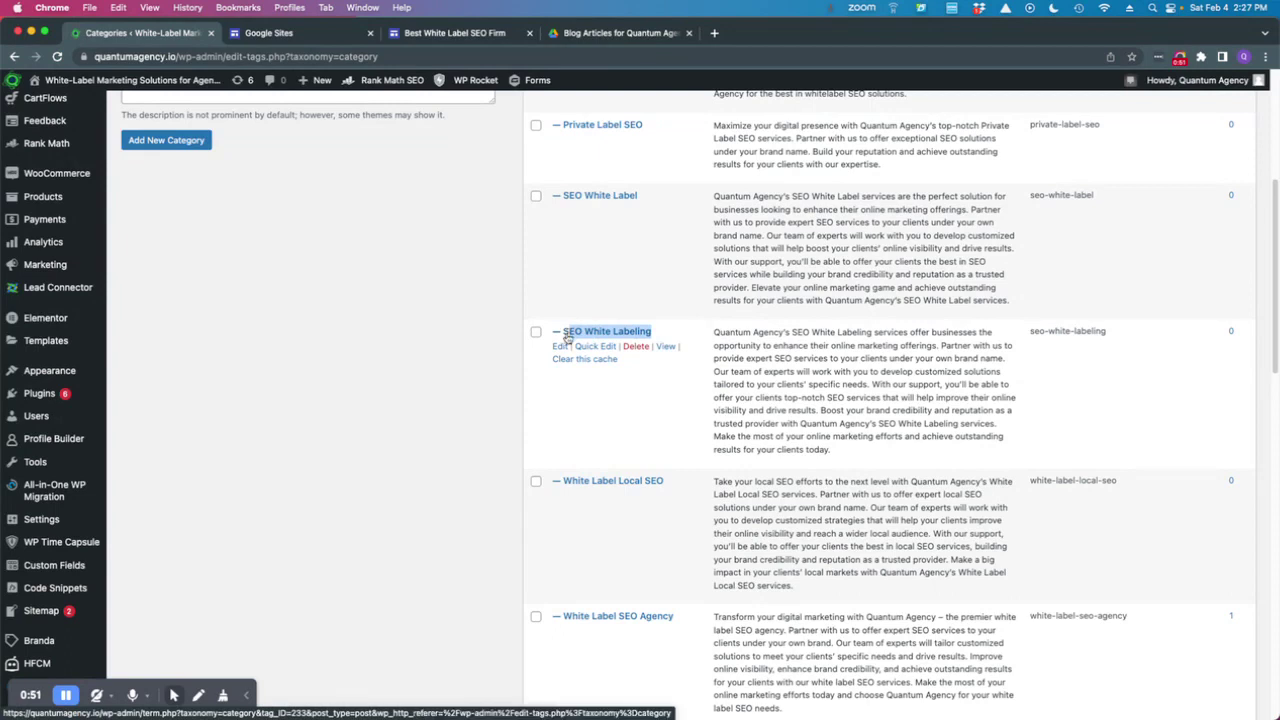
# Compare the White Label SEO parent category with its White Label SEO Agency subcategory
pyautogui.scroll(5, 600, 409)
pyautogui.scroll(1, 627, 341)
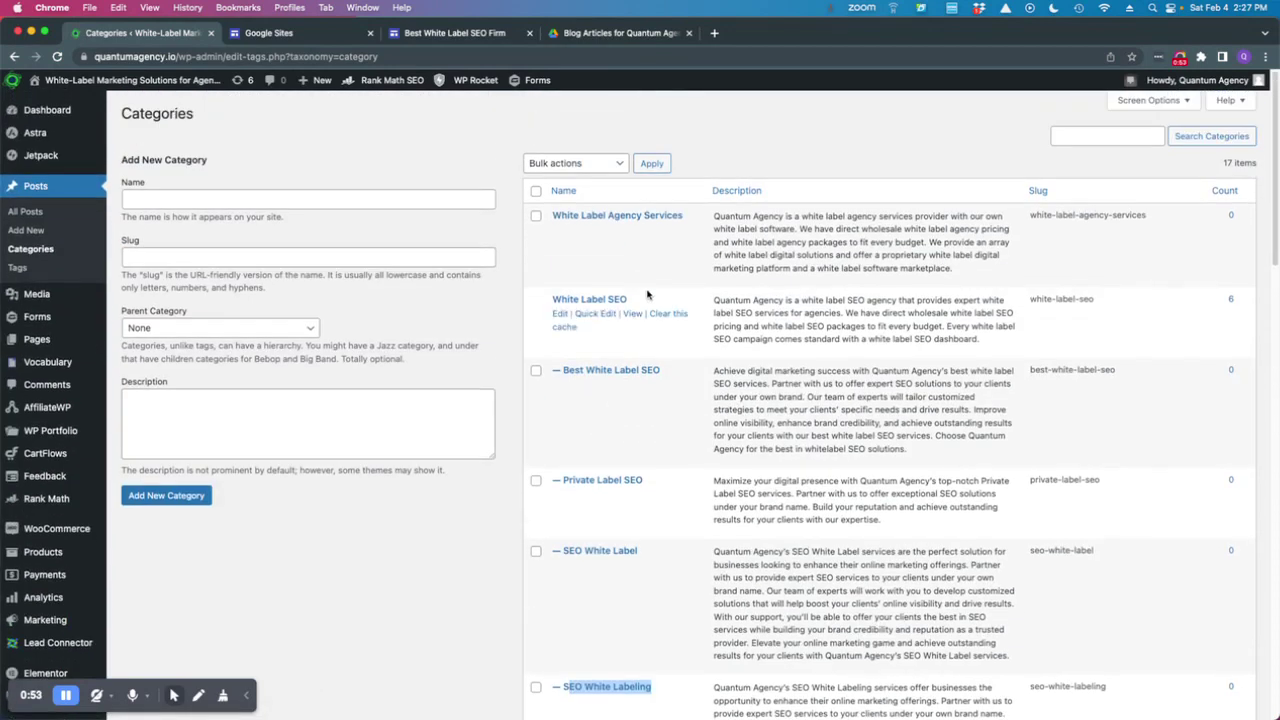
pyautogui.moveTo(552, 299); pyautogui.dragTo(630, 300)
pyautogui.scroll(-10, 637, 455)
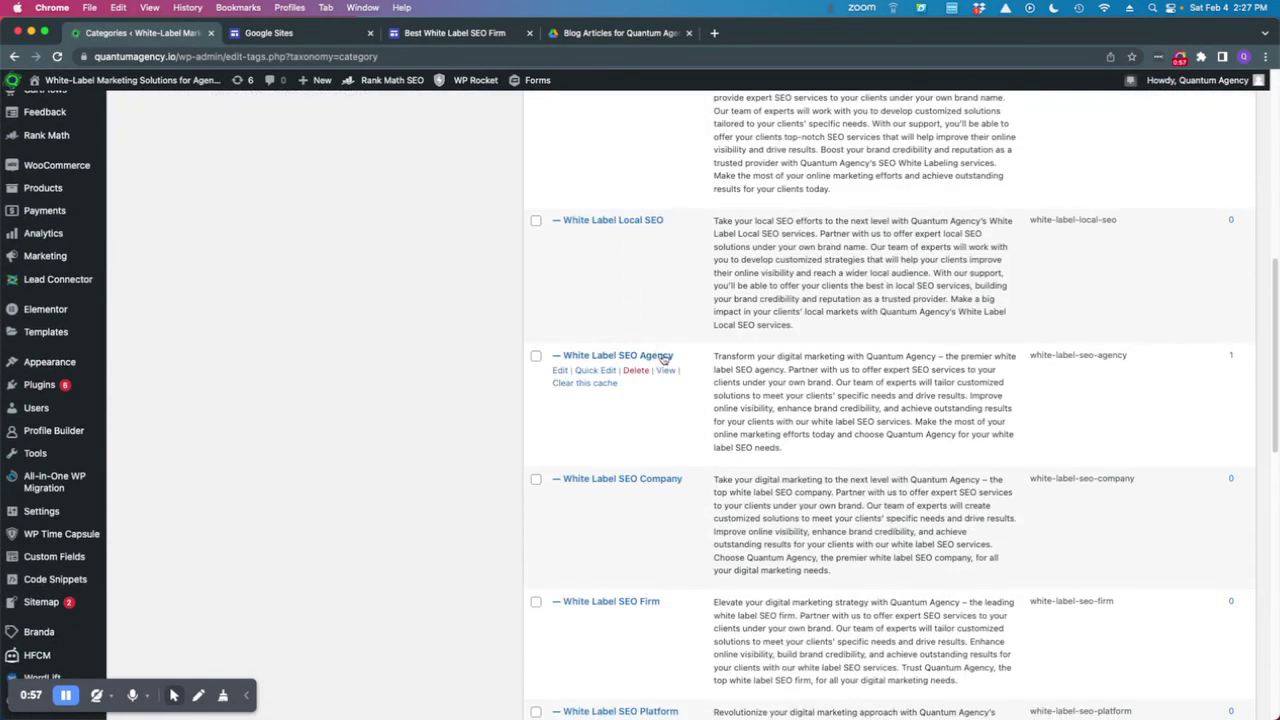
pyautogui.moveTo(686, 358); pyautogui.dragTo(564, 350)
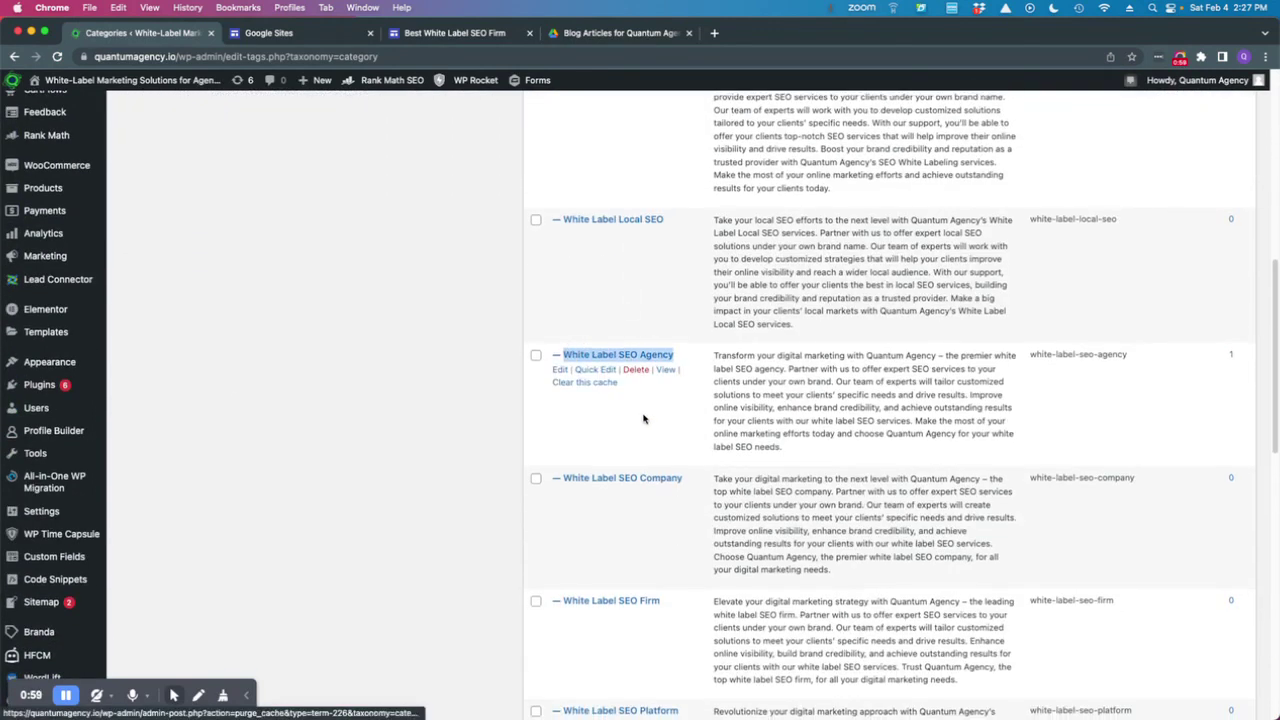
pyautogui.scroll(-2, 646, 417)
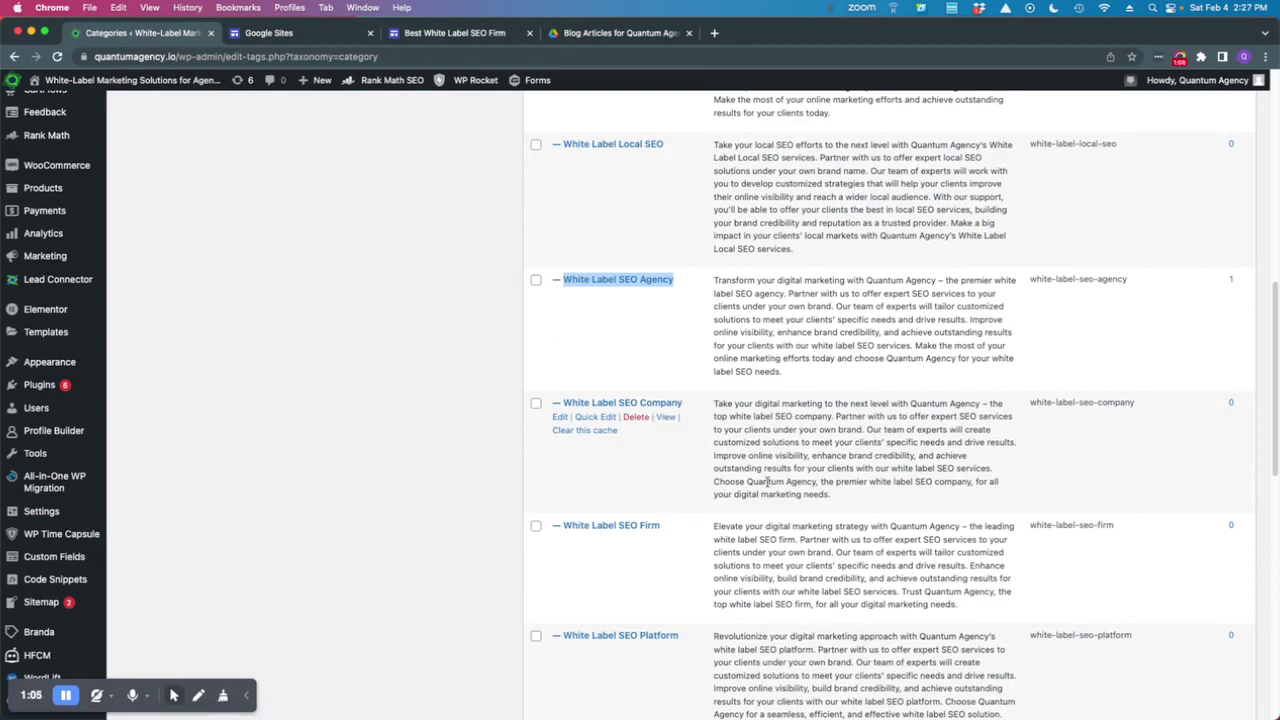
# Switch to Google Drive and open the White Label SEO Silo Main Site Content - Topical Content Cluster folder
pyautogui.click(580, 36)
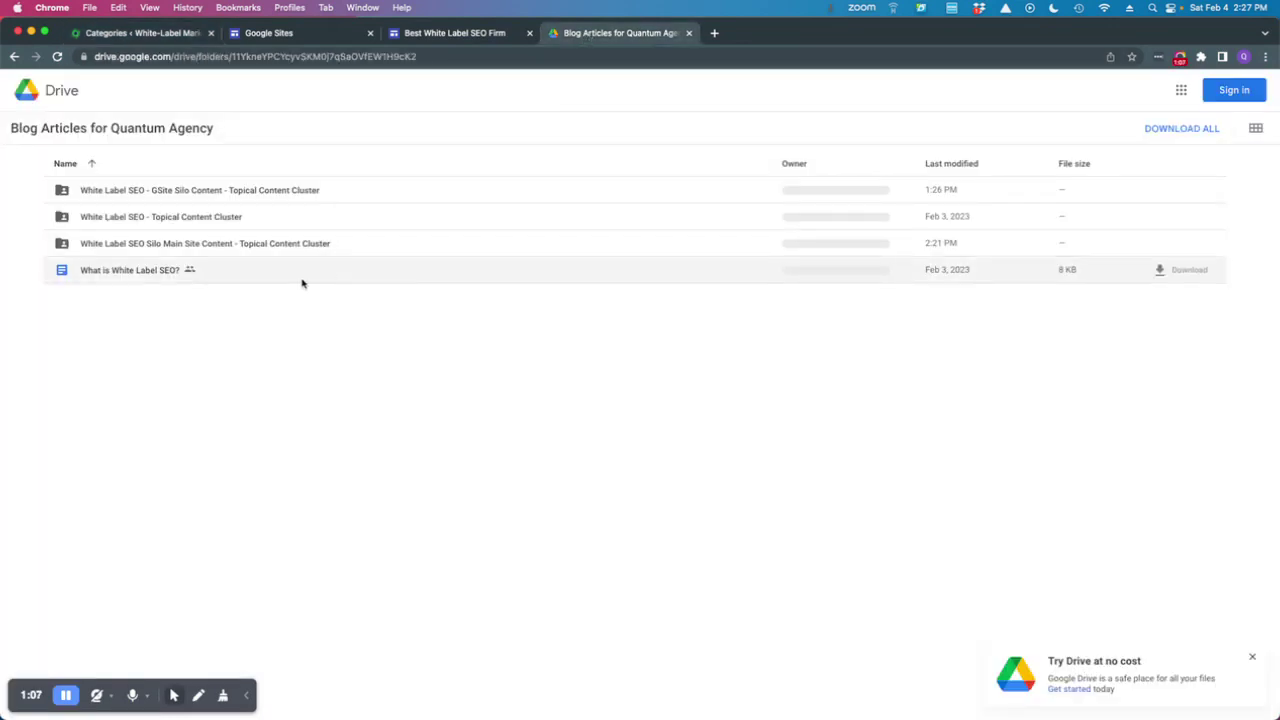
pyautogui.doubleClick(379, 248)
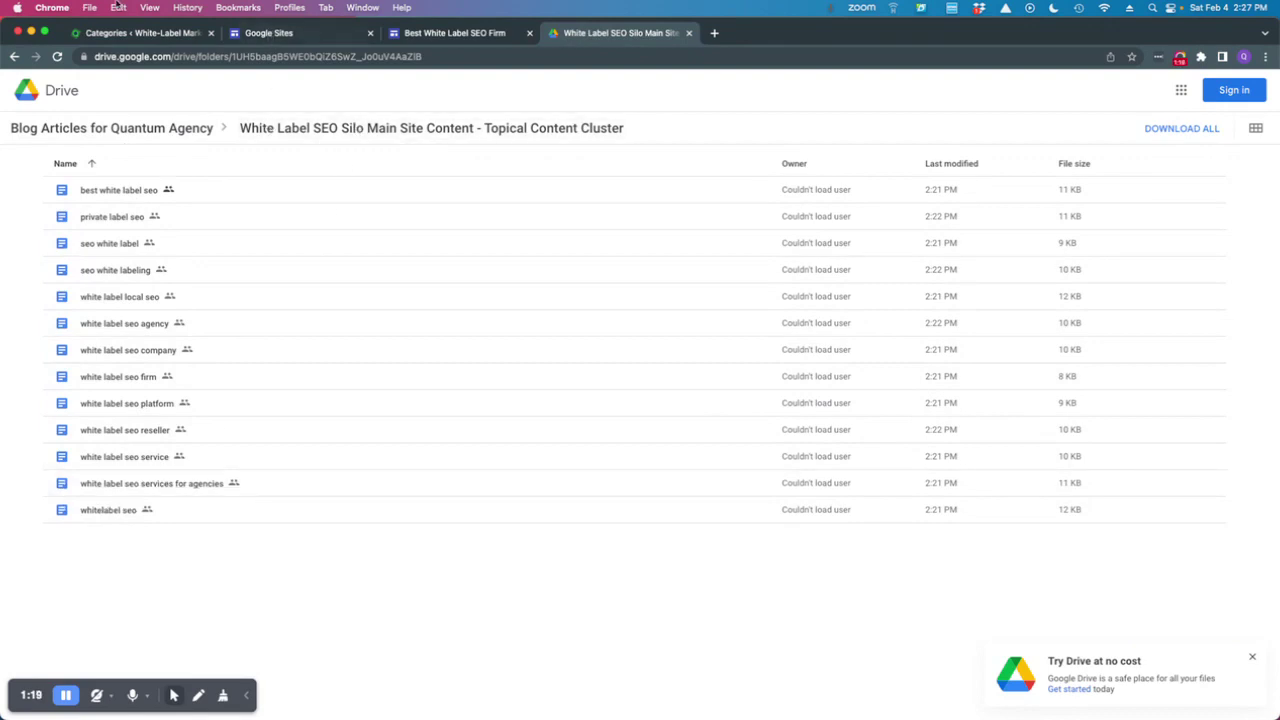
# Return to the WordPress categories and examine how the subcategories are arranged under the White Label SEO parent
pyautogui.click(138, 34)
pyautogui.scroll(3, 683, 450)
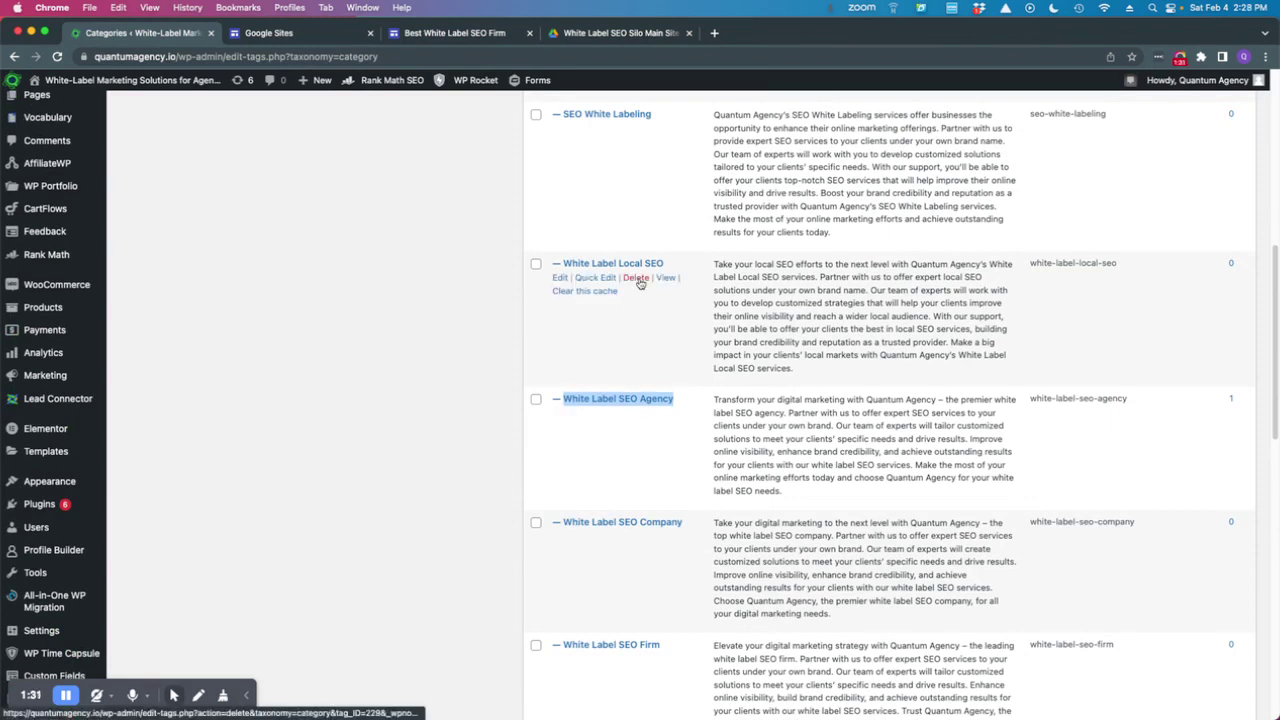
pyautogui.scroll(3, 630, 285)
pyautogui.scroll(3, 630, 253)
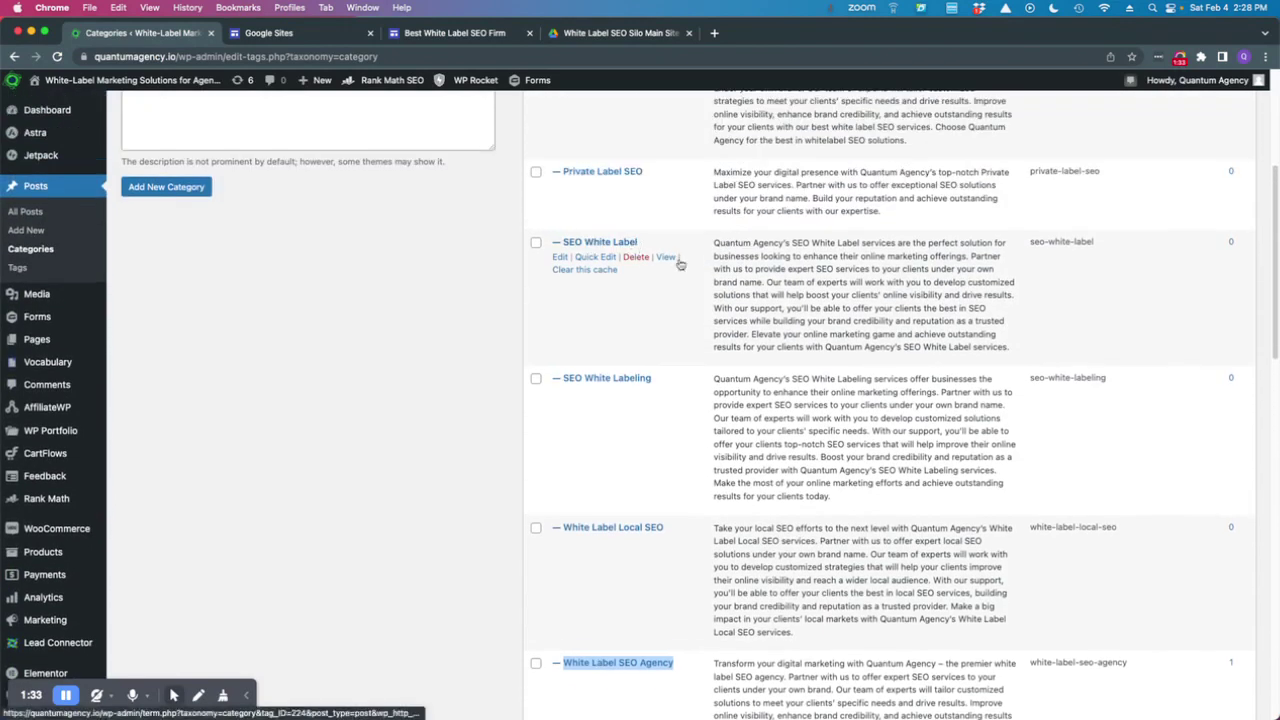
pyautogui.scroll(1, 693, 431)
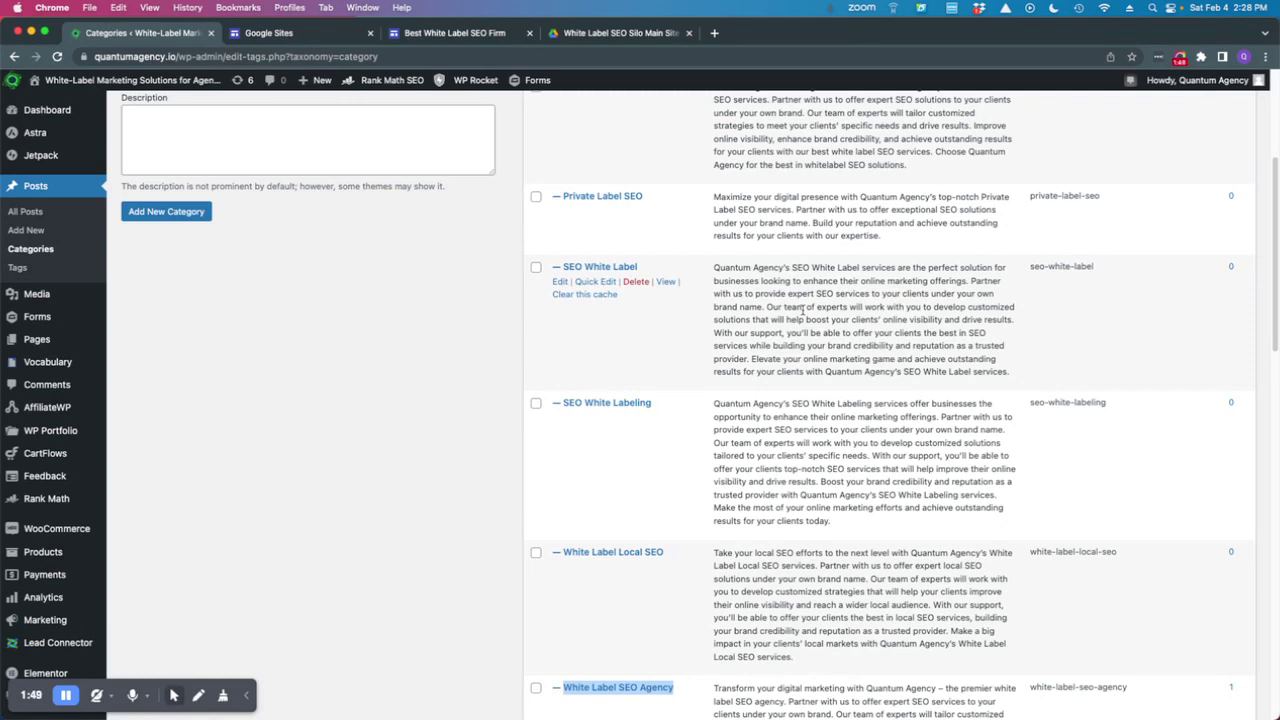
pyautogui.scroll(5, 772, 276)
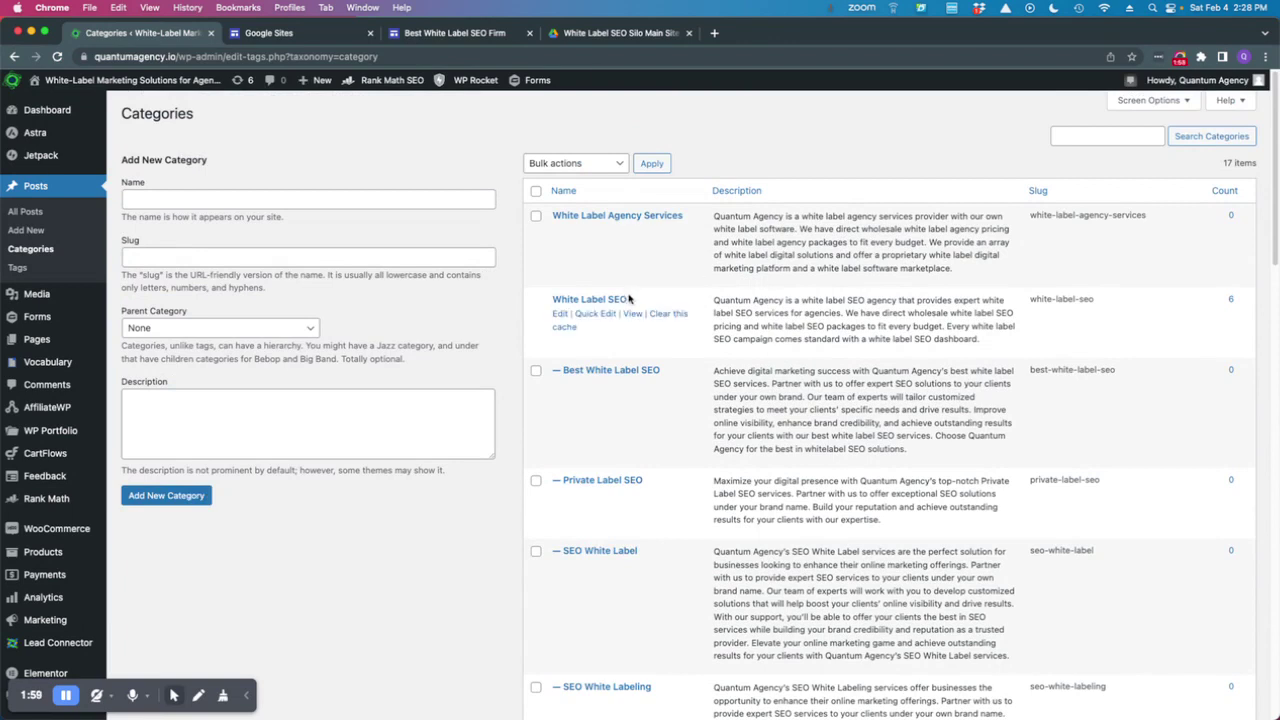
pyautogui.moveTo(629, 299); pyautogui.dragTo(551, 296)
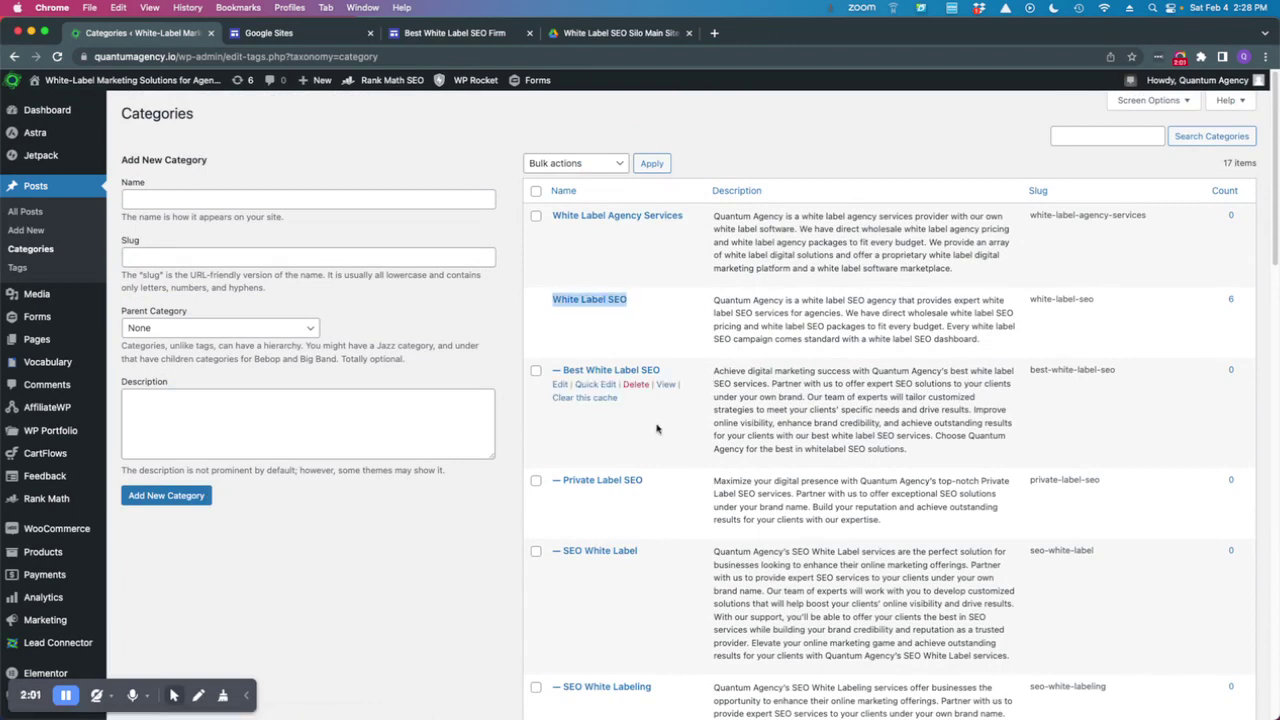
pyautogui.scroll(-2, 645, 460)
pyautogui.scroll(-5, 648, 480)
pyautogui.scroll(8, 650, 490)
pyautogui.scroll(-3, 668, 445)
pyautogui.scroll(1, 668, 445)
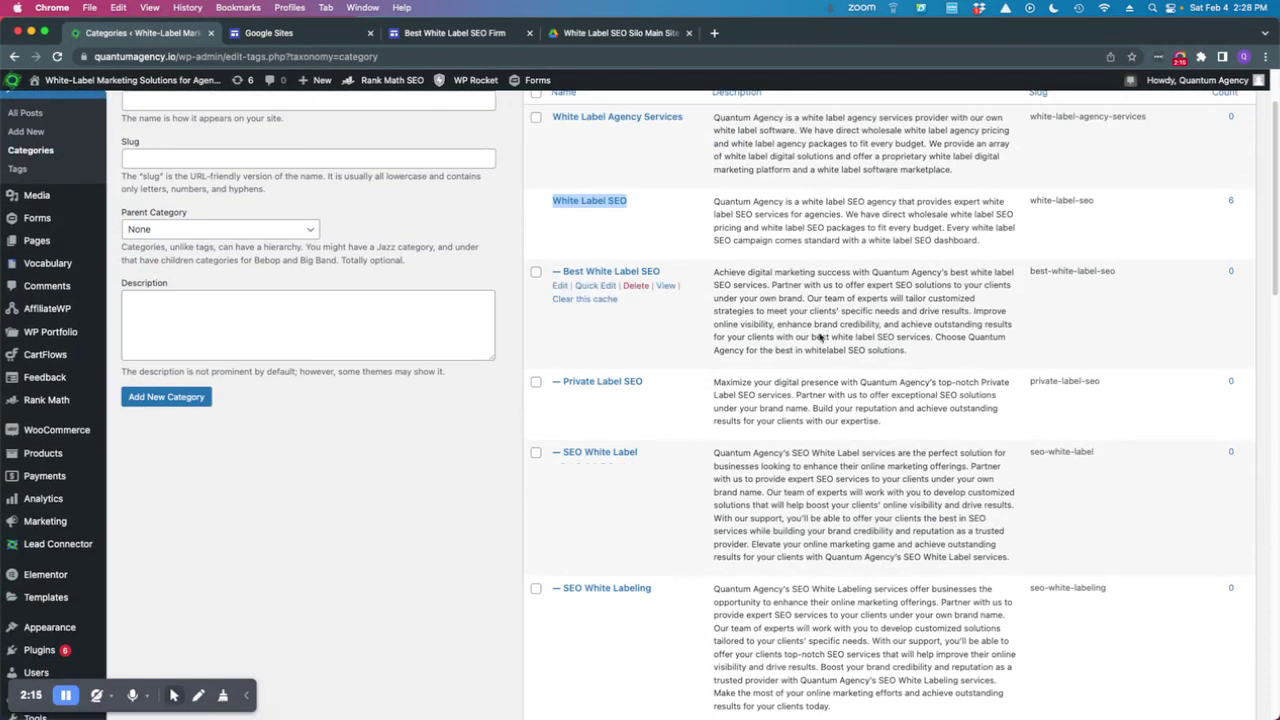
# Check the silo article folder in Google Drive, and open the recent Portal site in Google Sites
pyautogui.click(592, 33)
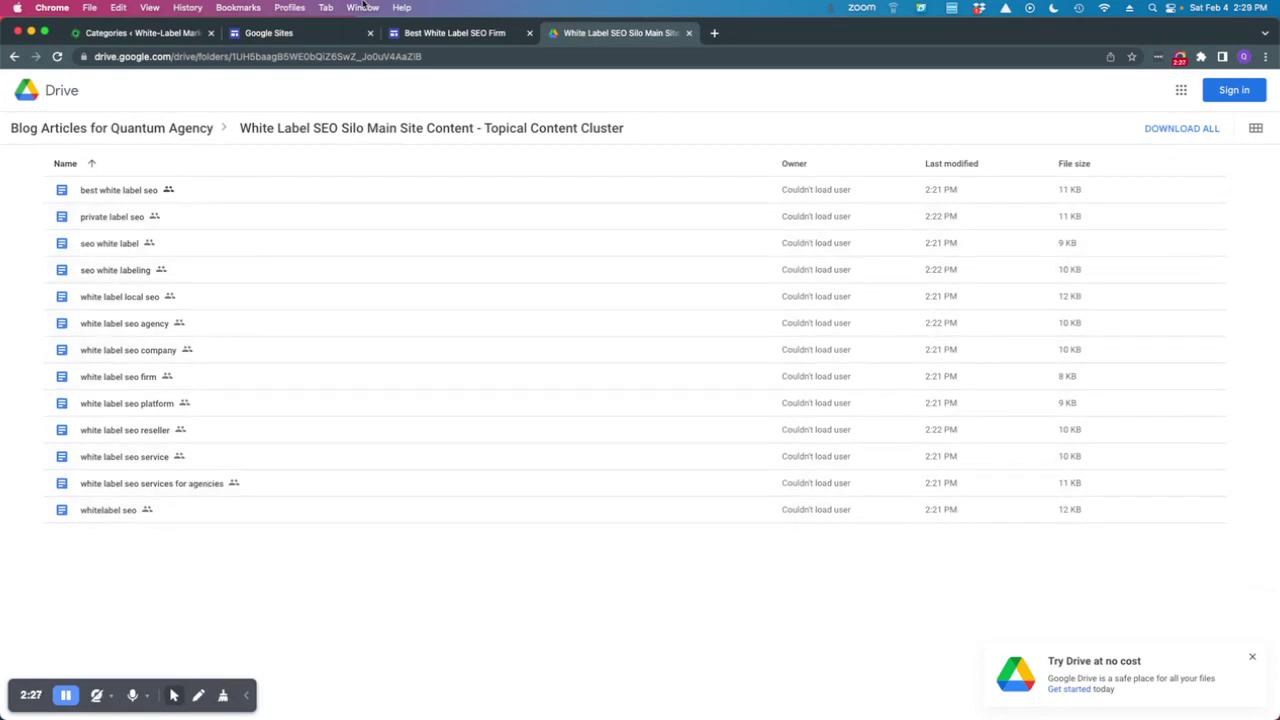
pyautogui.click(290, 38)
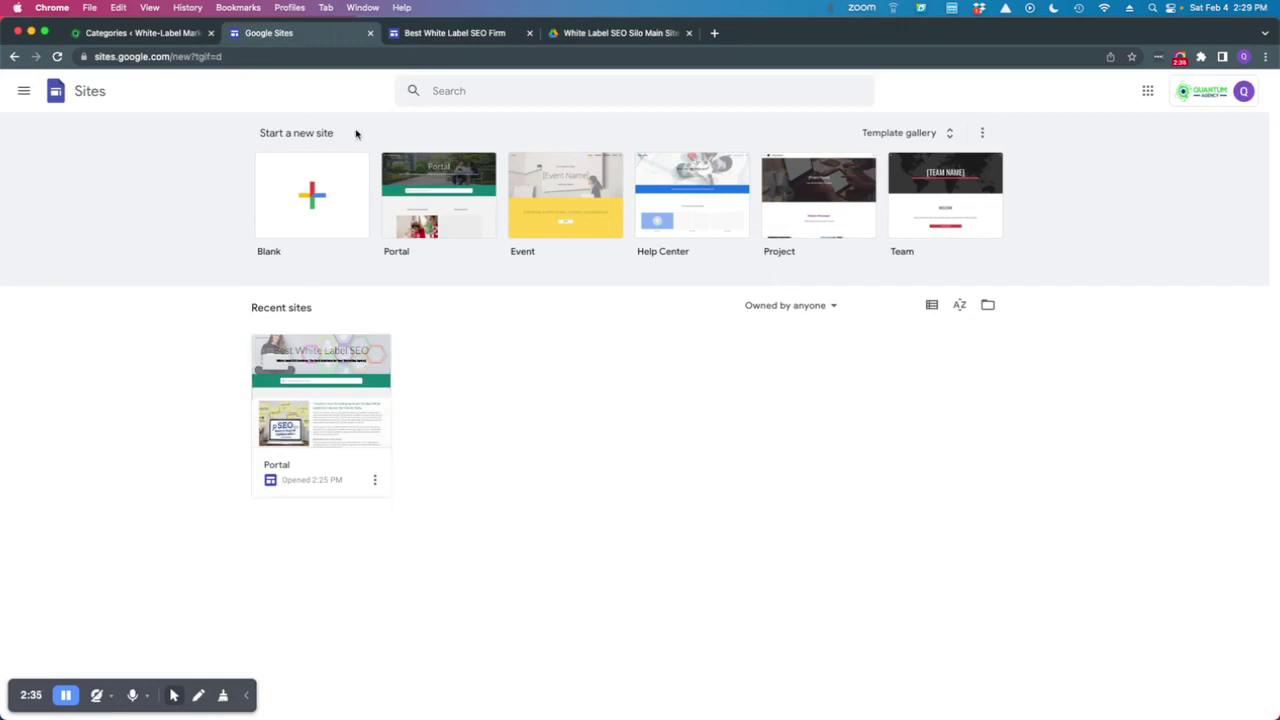
pyautogui.click(578, 37)
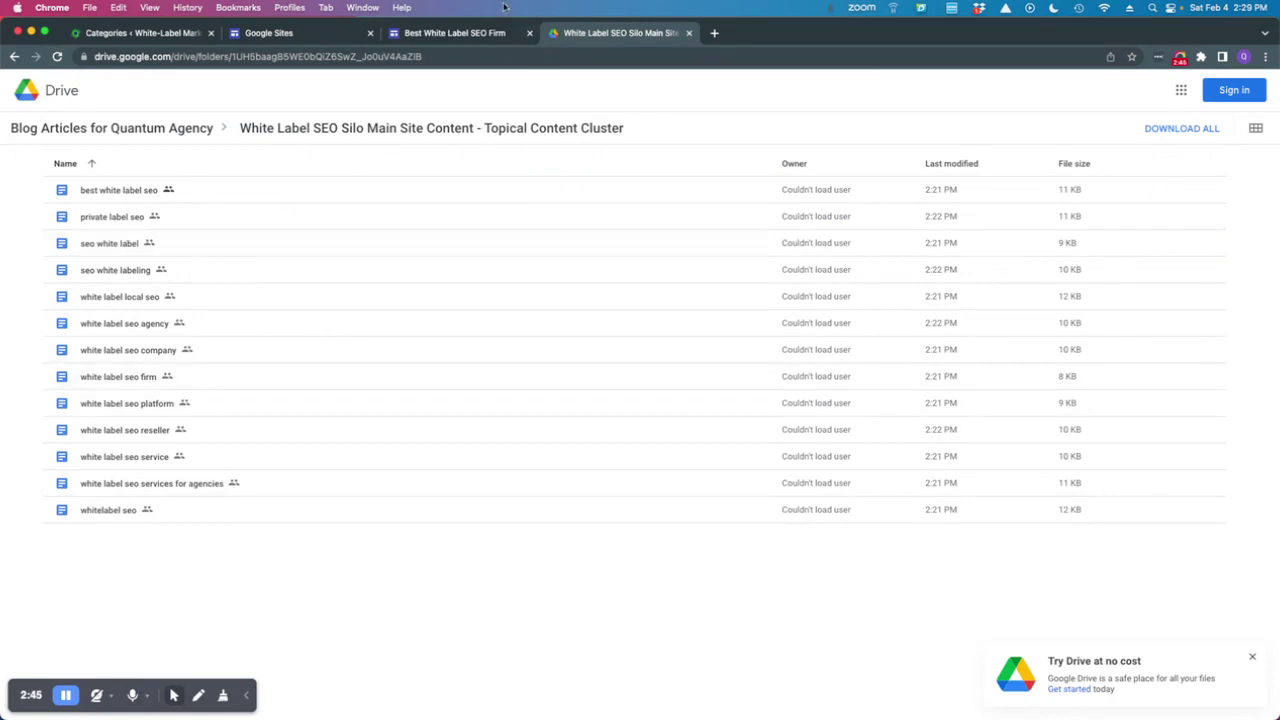
pyautogui.click(290, 36)
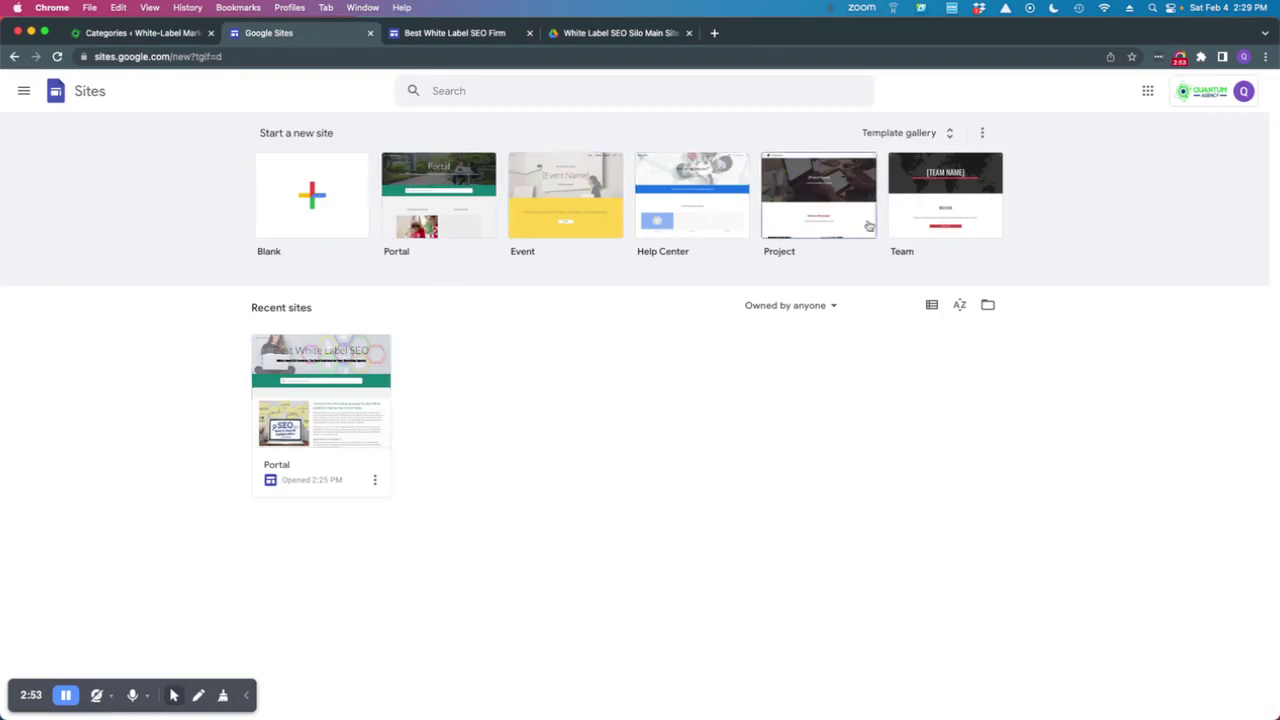
pyautogui.click(385, 371)
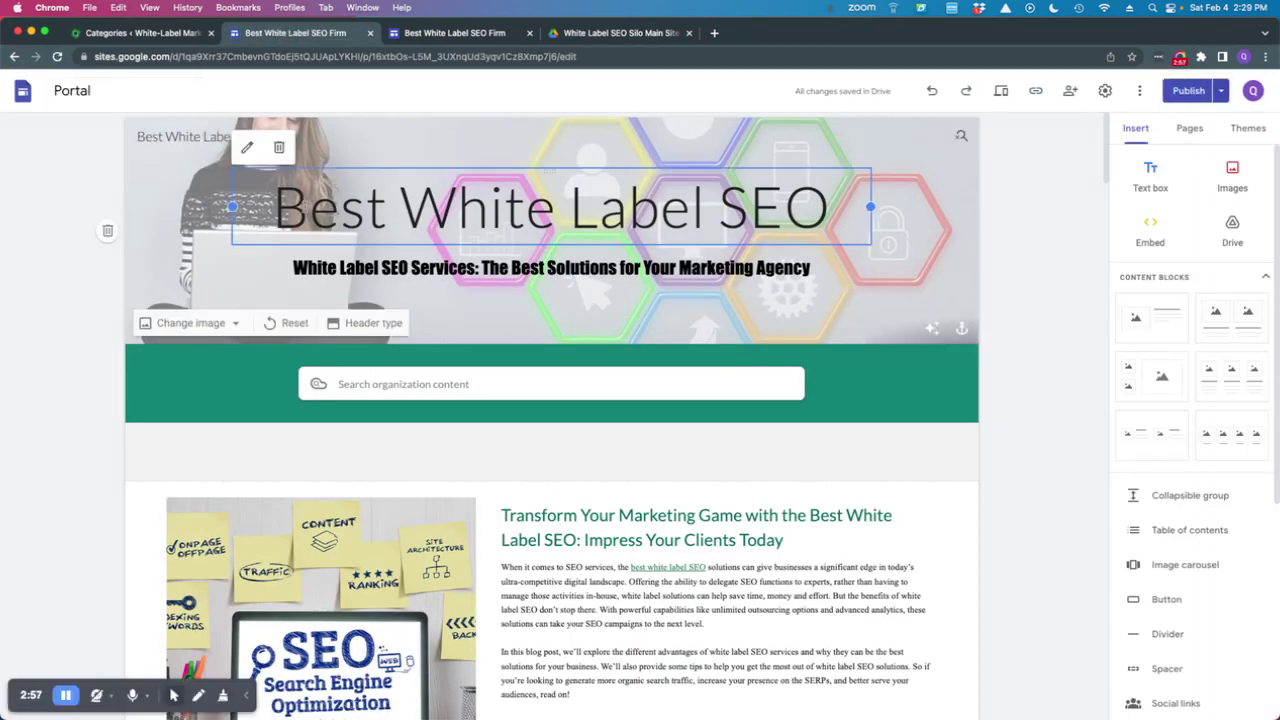
# Examine the Portal page's Best White Label SEO title, introduction and article sections on white label SEO and its benefits
pyautogui.moveTo(280, 207); pyautogui.dragTo(824, 222)
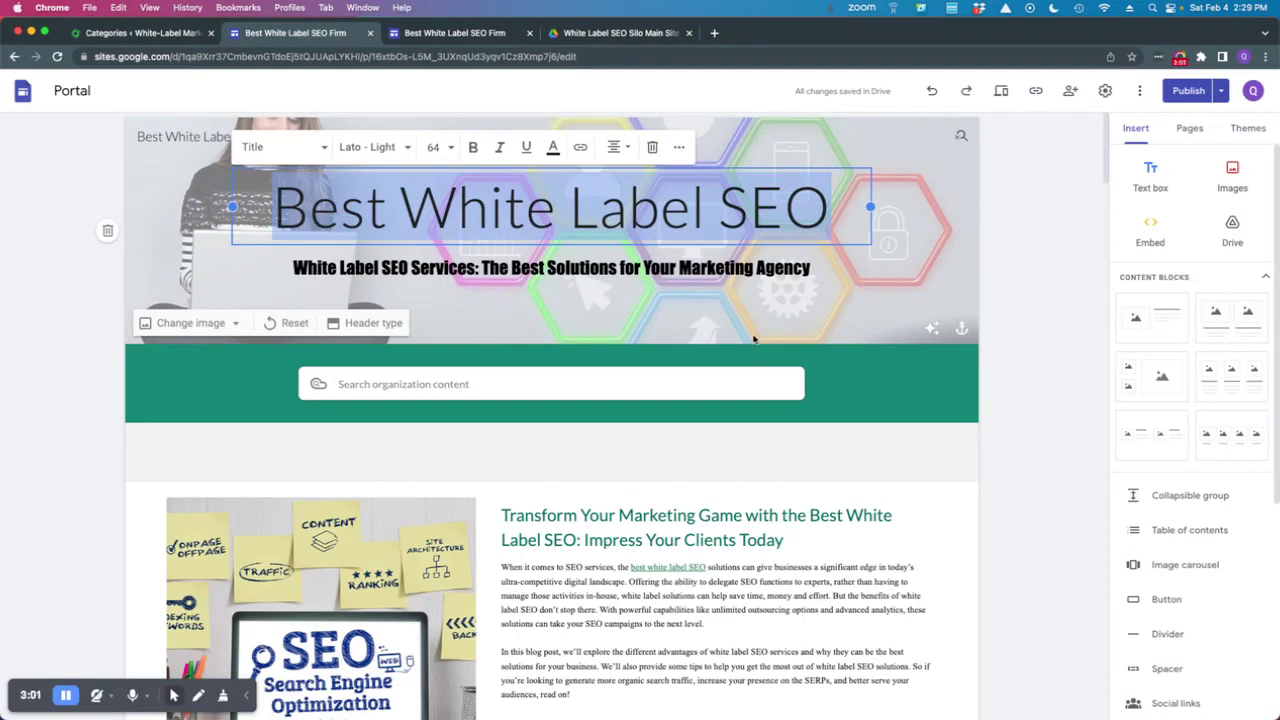
pyautogui.scroll(-2, 738, 527)
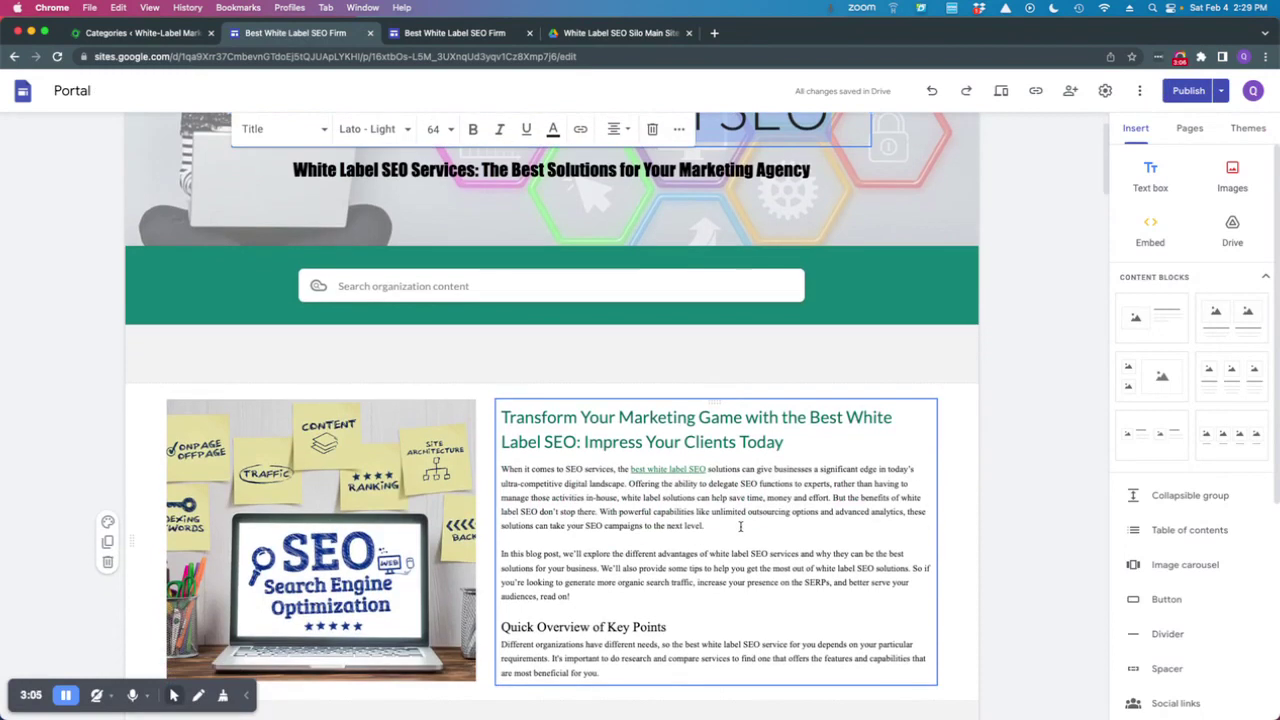
pyautogui.scroll(-4, 740, 527)
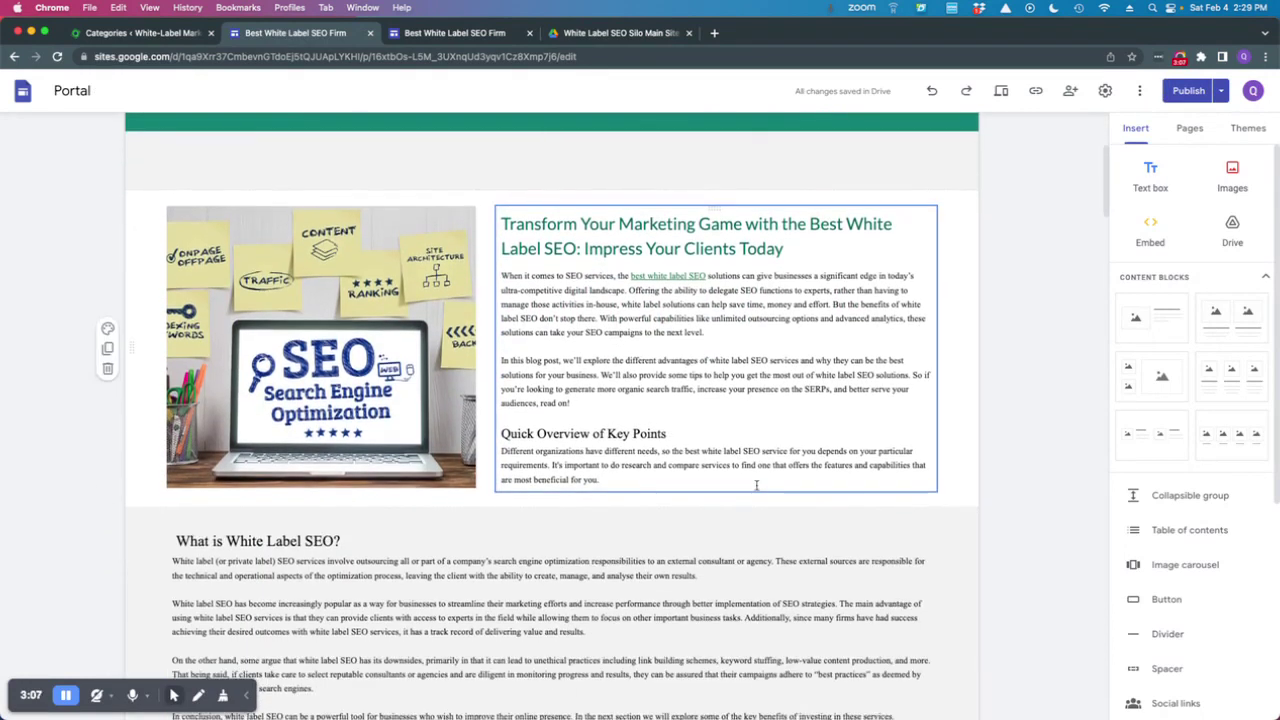
pyautogui.scroll(-5, 756, 485)
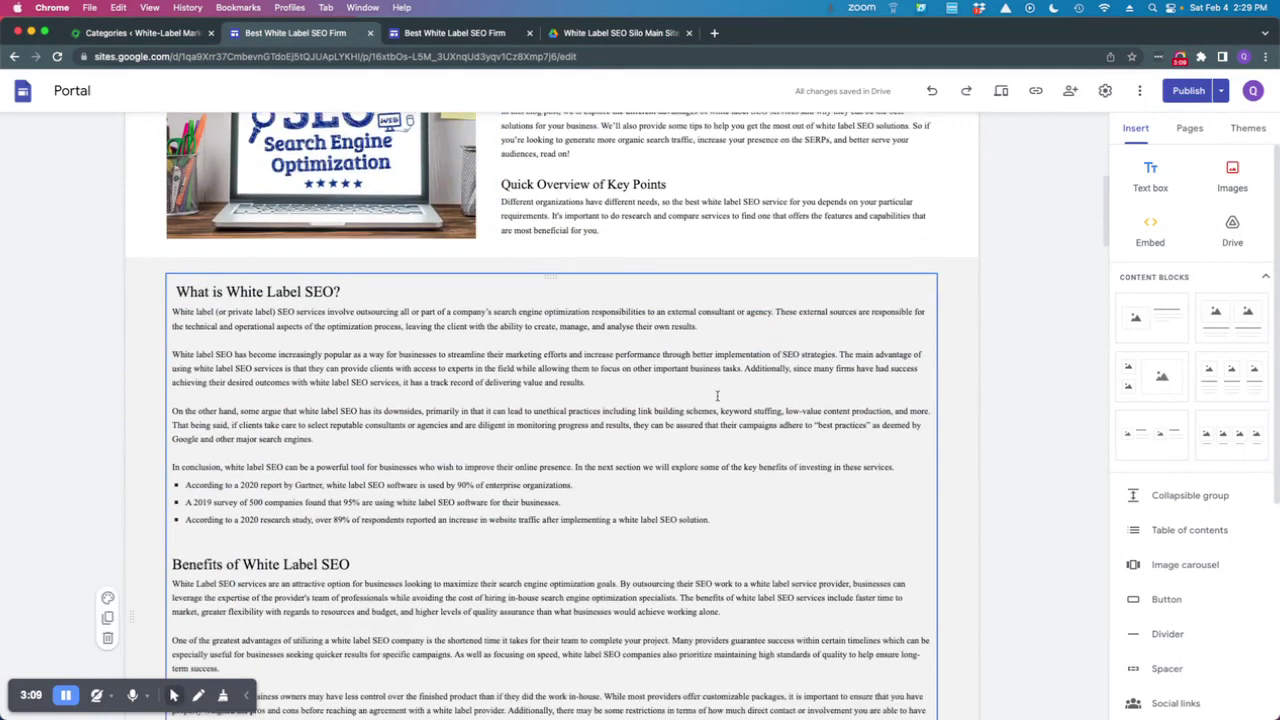
pyautogui.scroll(-5, 717, 397)
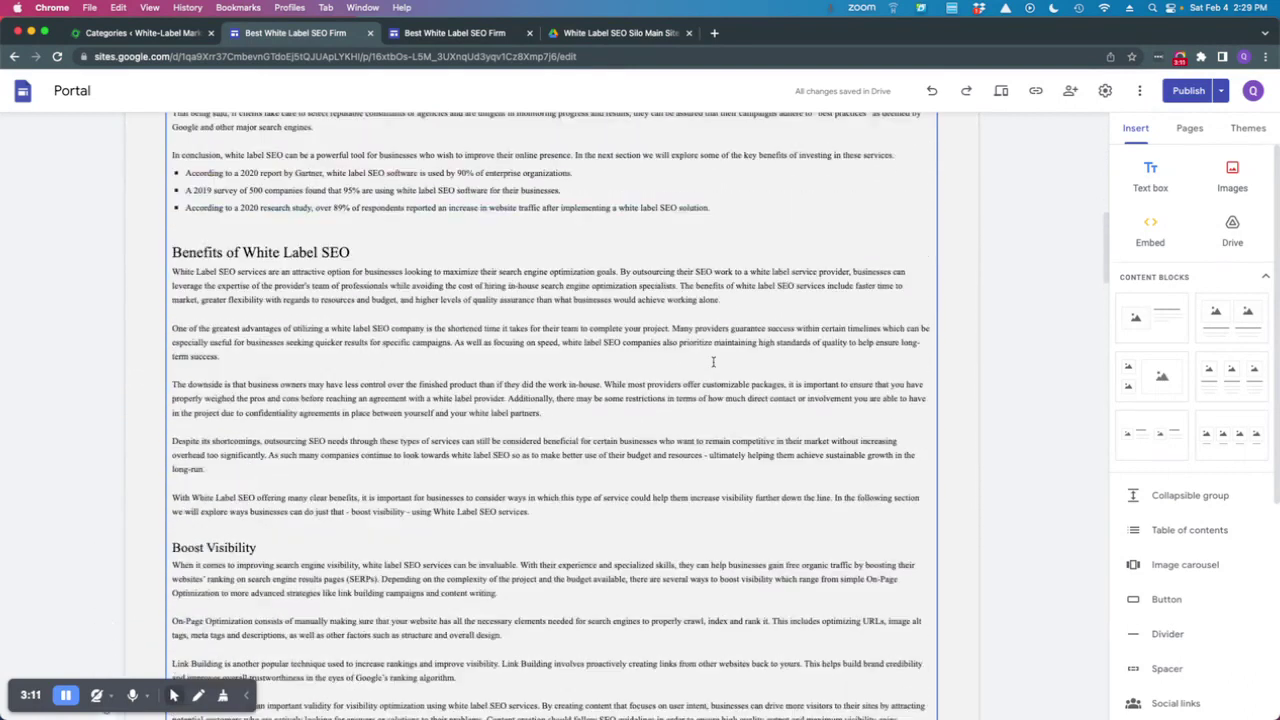
pyautogui.scroll(4, 708, 355)
pyautogui.scroll(6, 708, 355)
# Inspect the page's SEO image, remaining article text, embedded company video, map and footer links
pyautogui.click(272, 334)
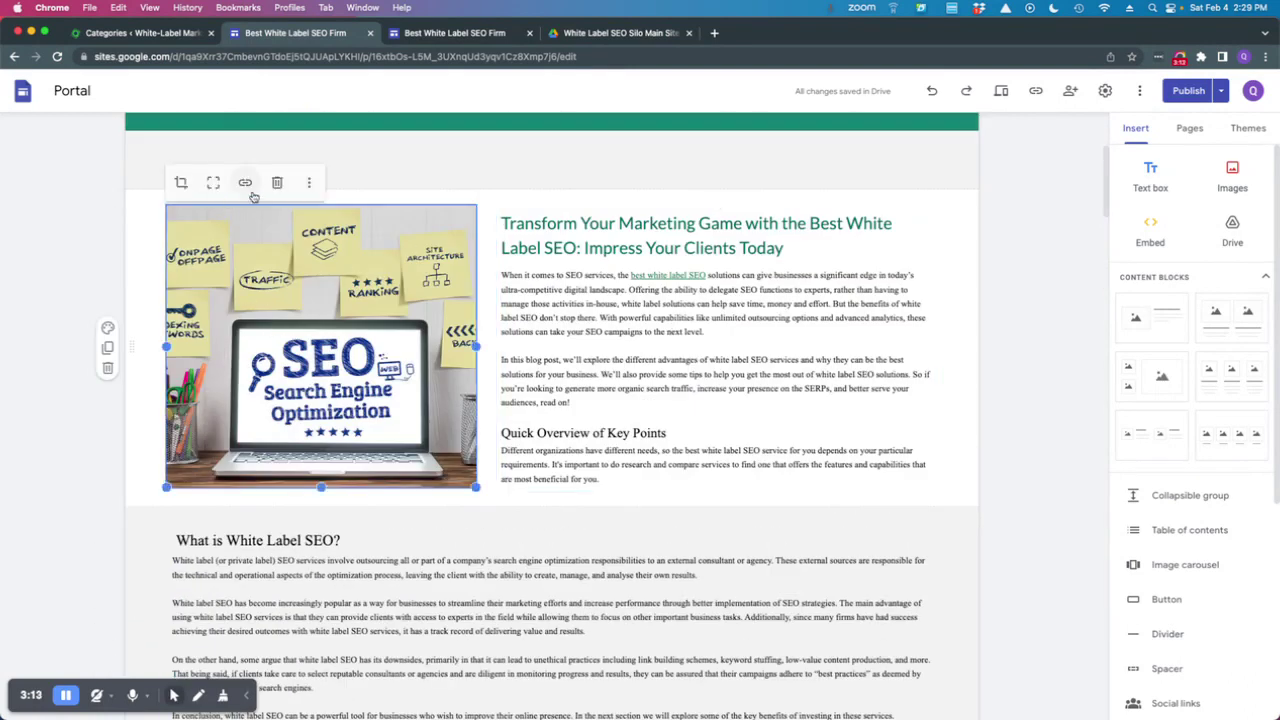
pyautogui.click(691, 520)
pyautogui.scroll(-15, 692, 518)
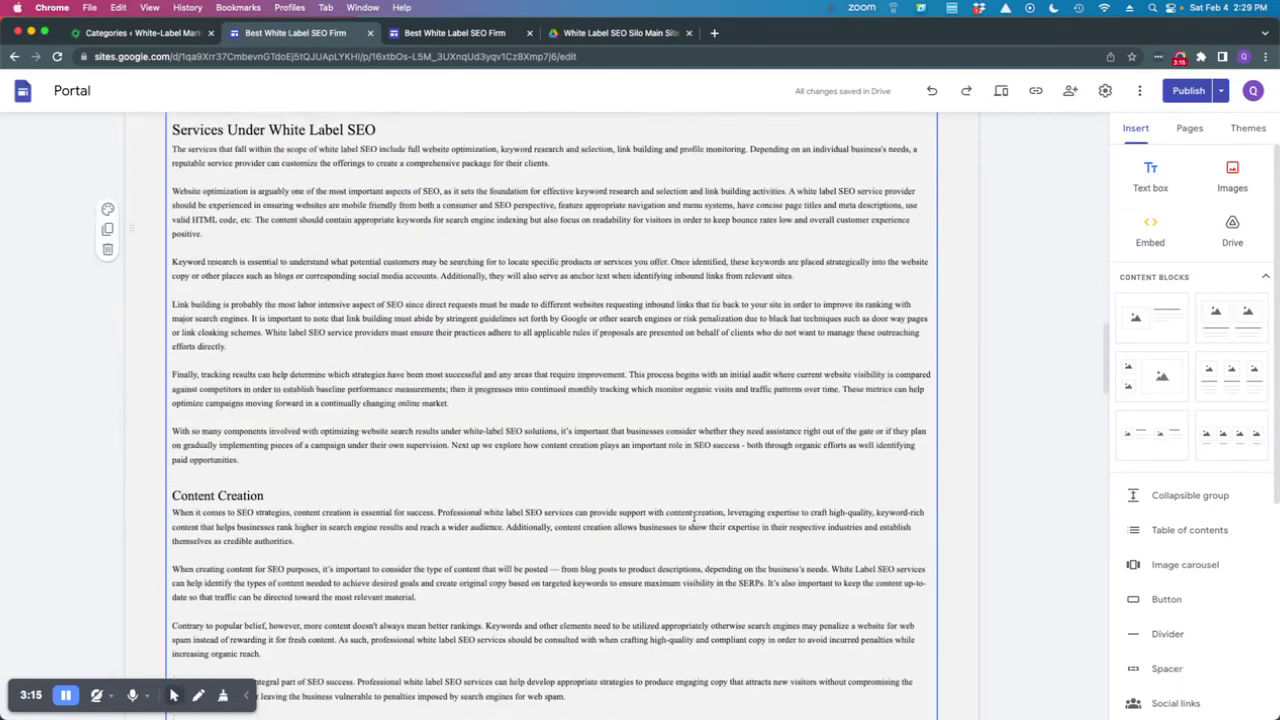
pyautogui.scroll(-20, 693, 517)
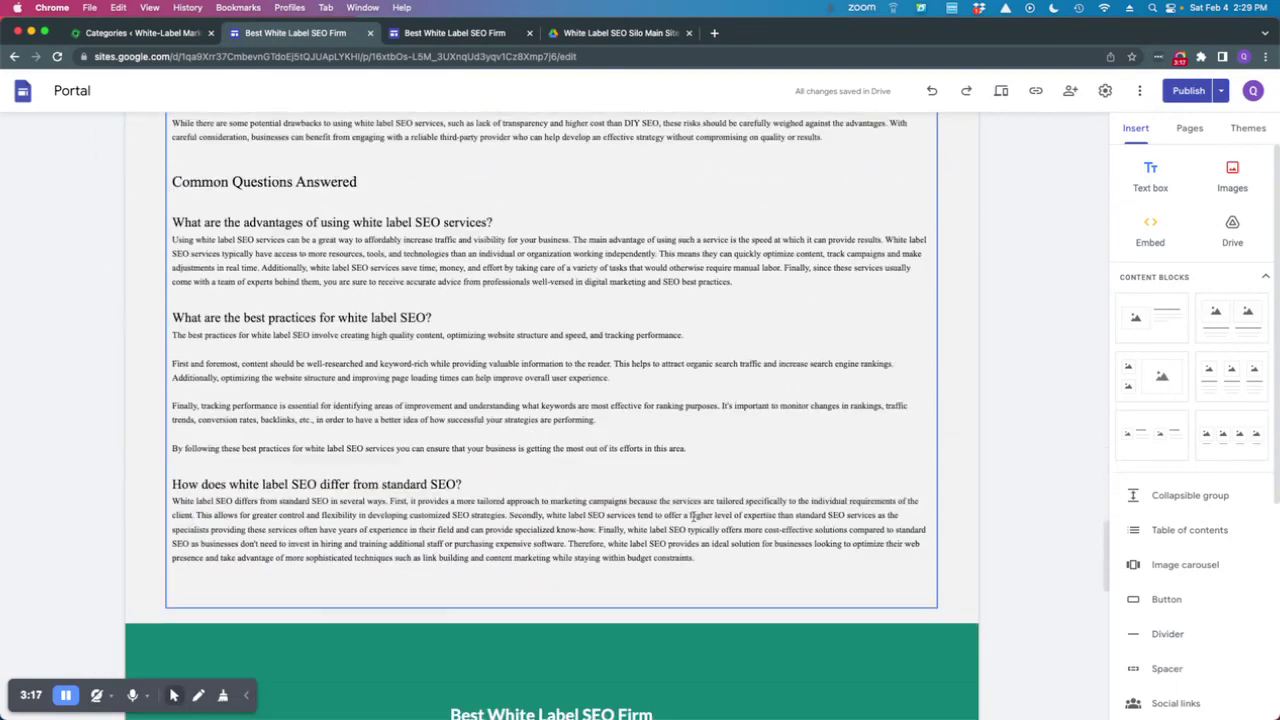
pyautogui.scroll(-8, 694, 516)
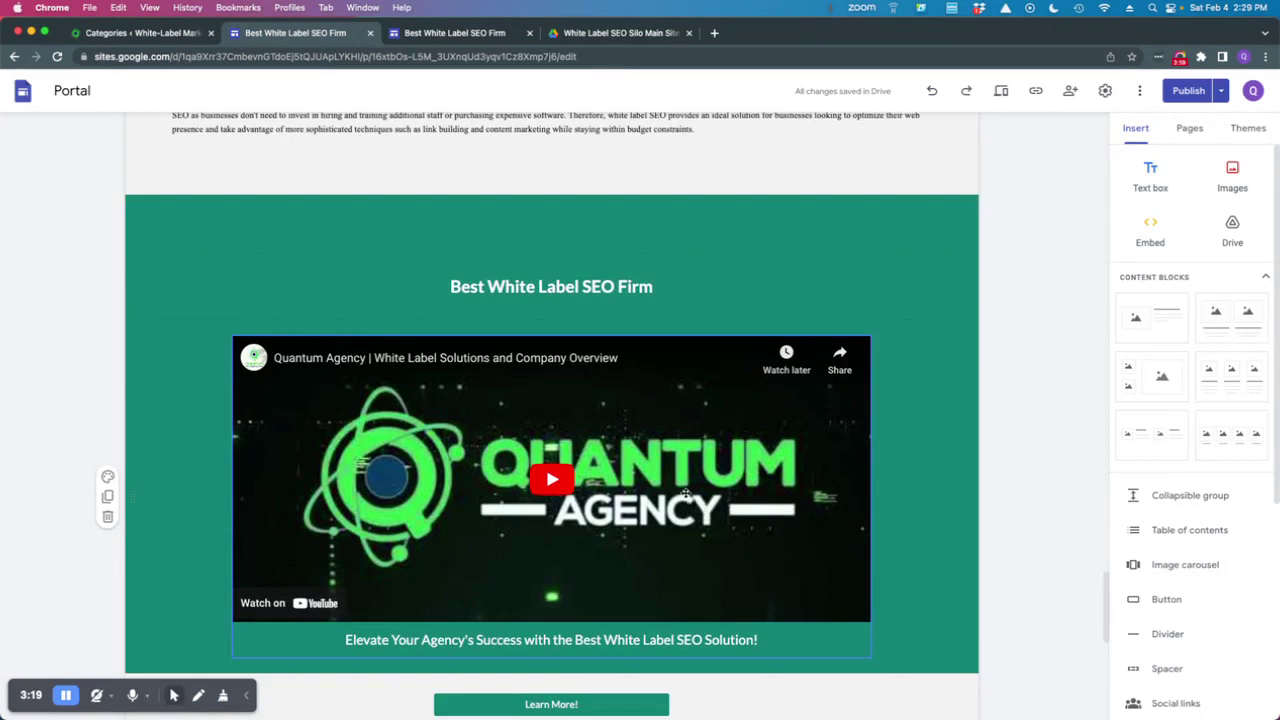
pyautogui.scroll(-5, 671, 378)
pyautogui.scroll(-2, 636, 439)
pyautogui.scroll(-3, 607, 406)
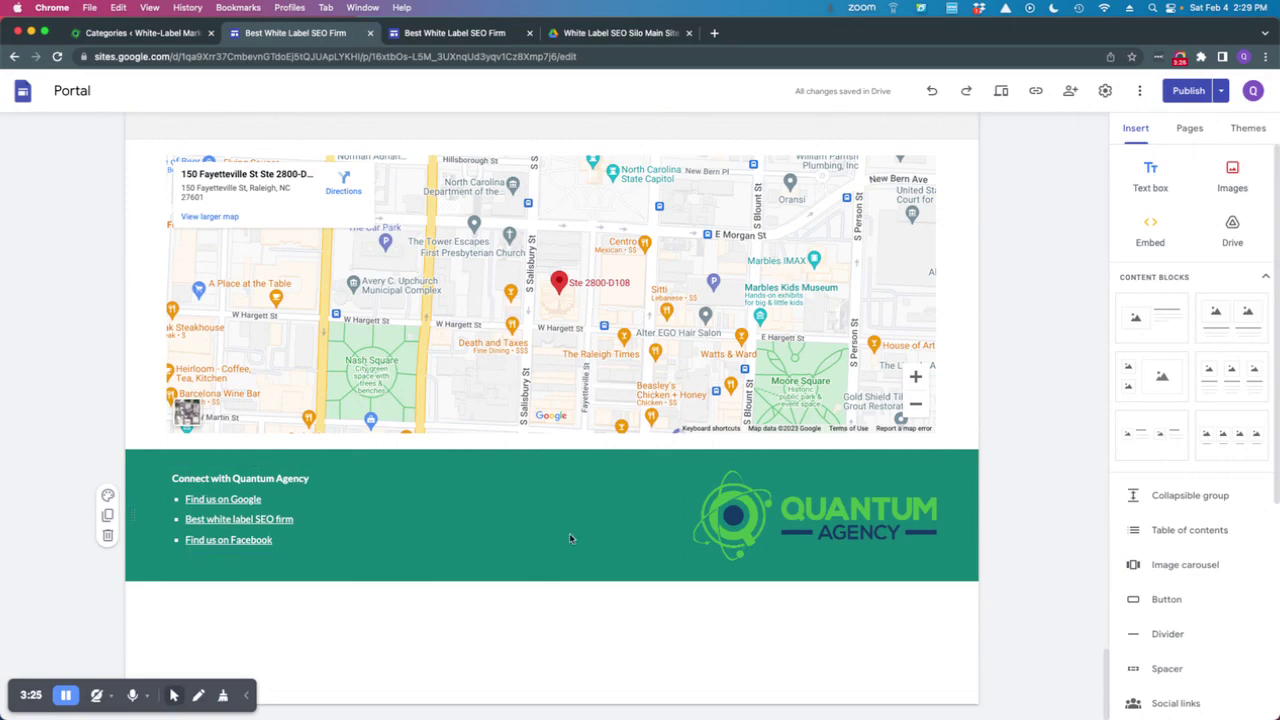
# Return to the Portal page's header in the editor and open the published version of the site
pyautogui.scroll(8, 880, 520)
pyautogui.scroll(20, 880, 520)
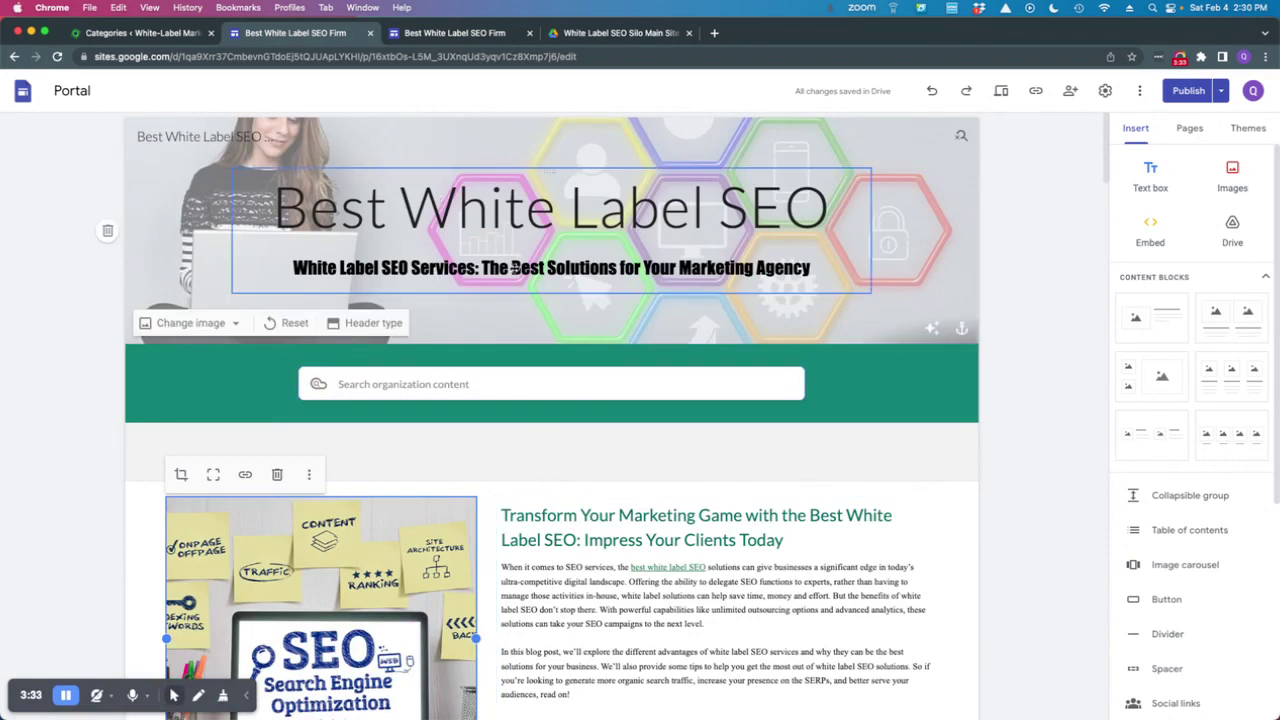
pyautogui.scroll(-3, 610, 547)
pyautogui.scroll(3, 645, 548)
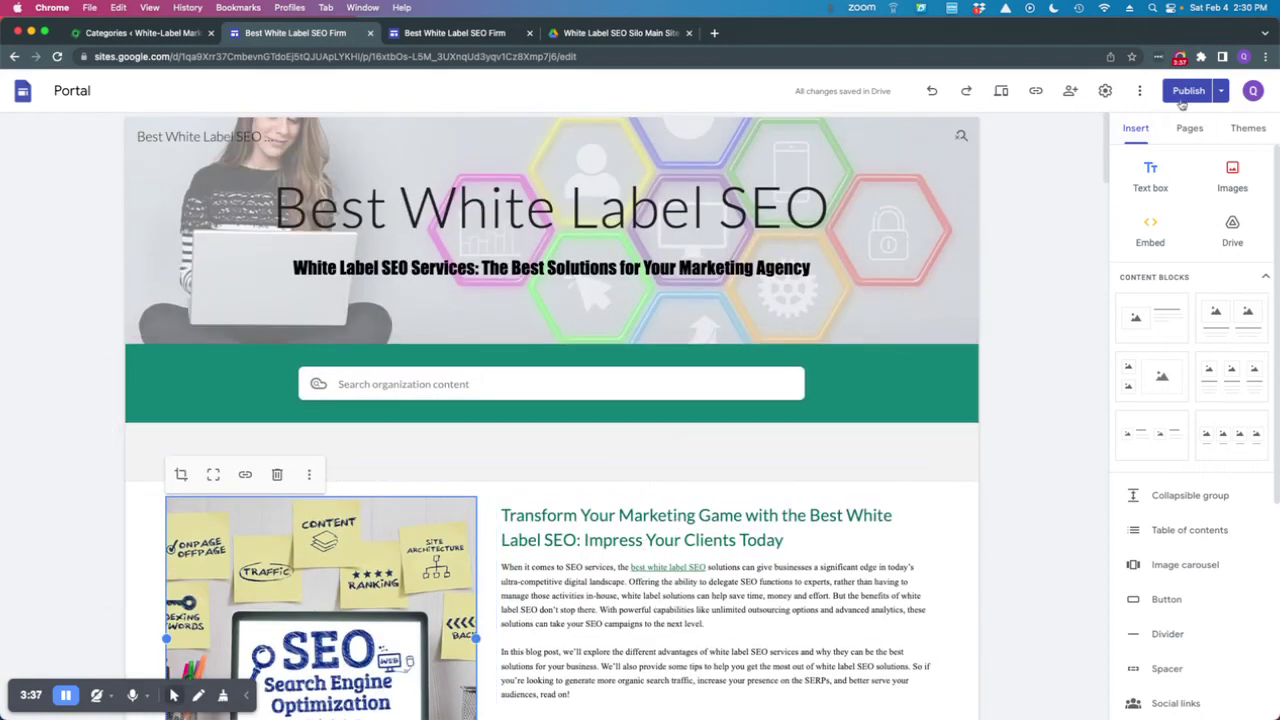
pyautogui.click(421, 32)
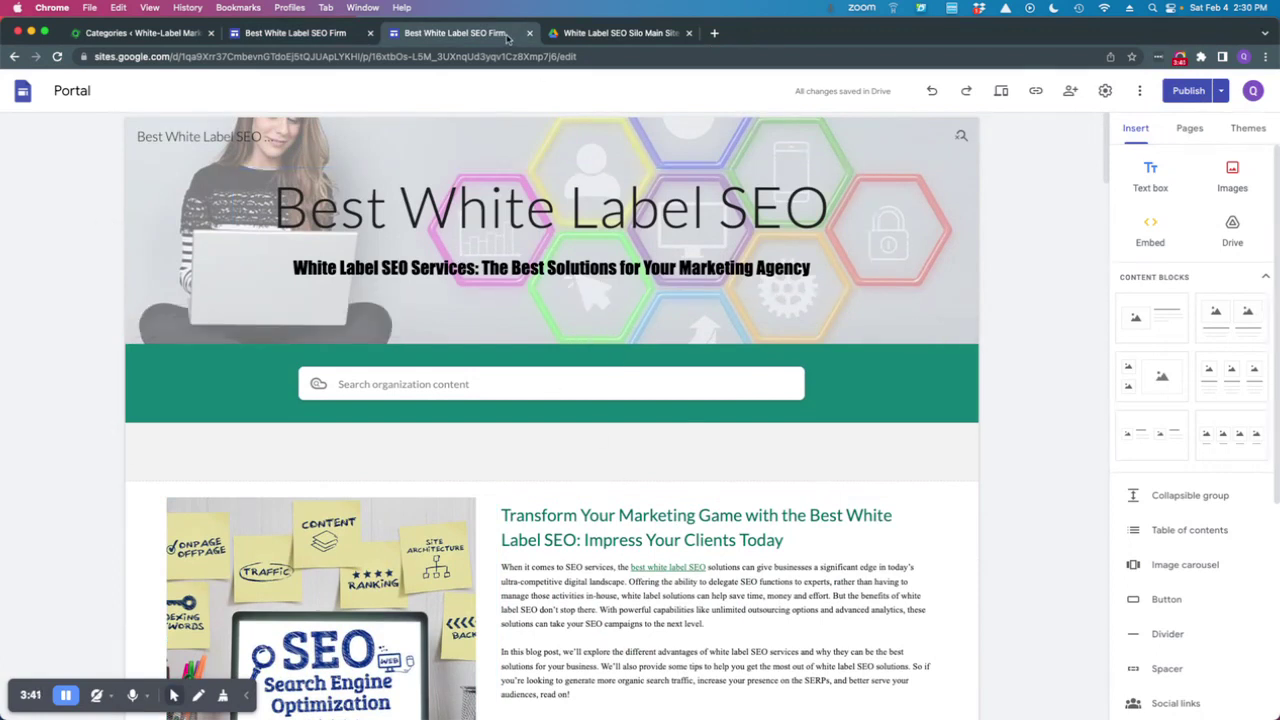
pyautogui.click(1220, 90)
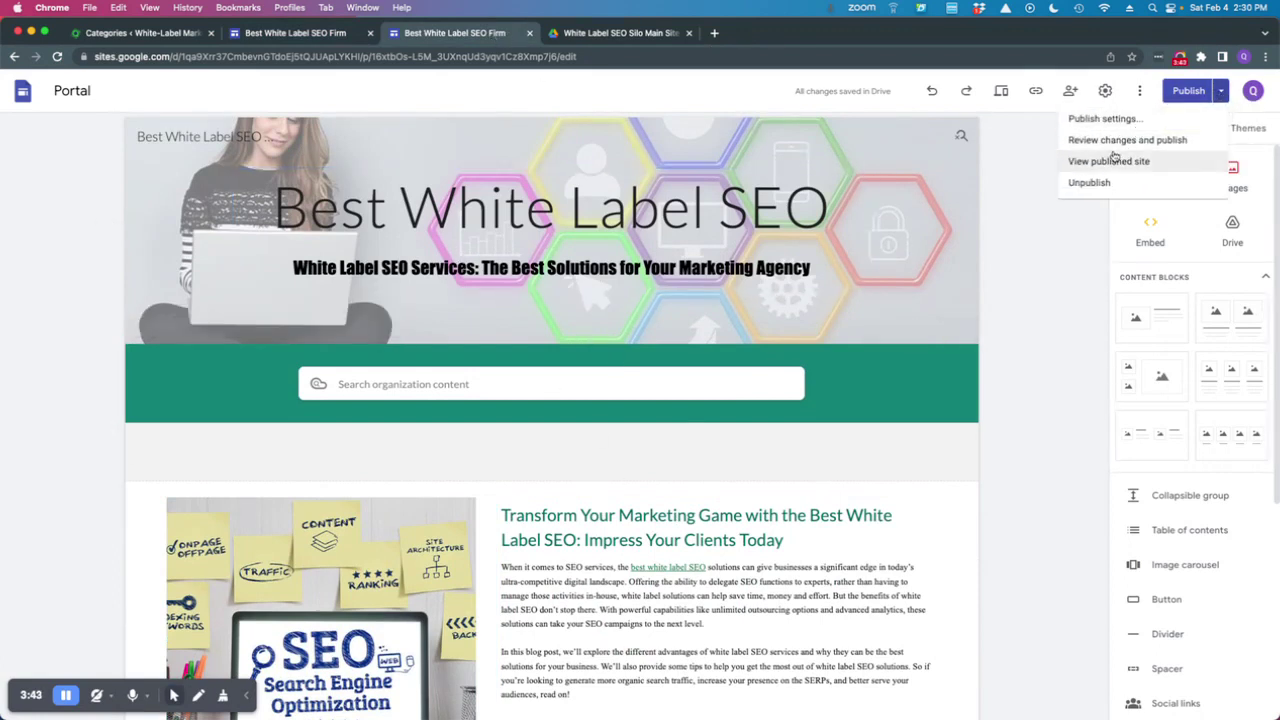
pyautogui.click(1112, 162)
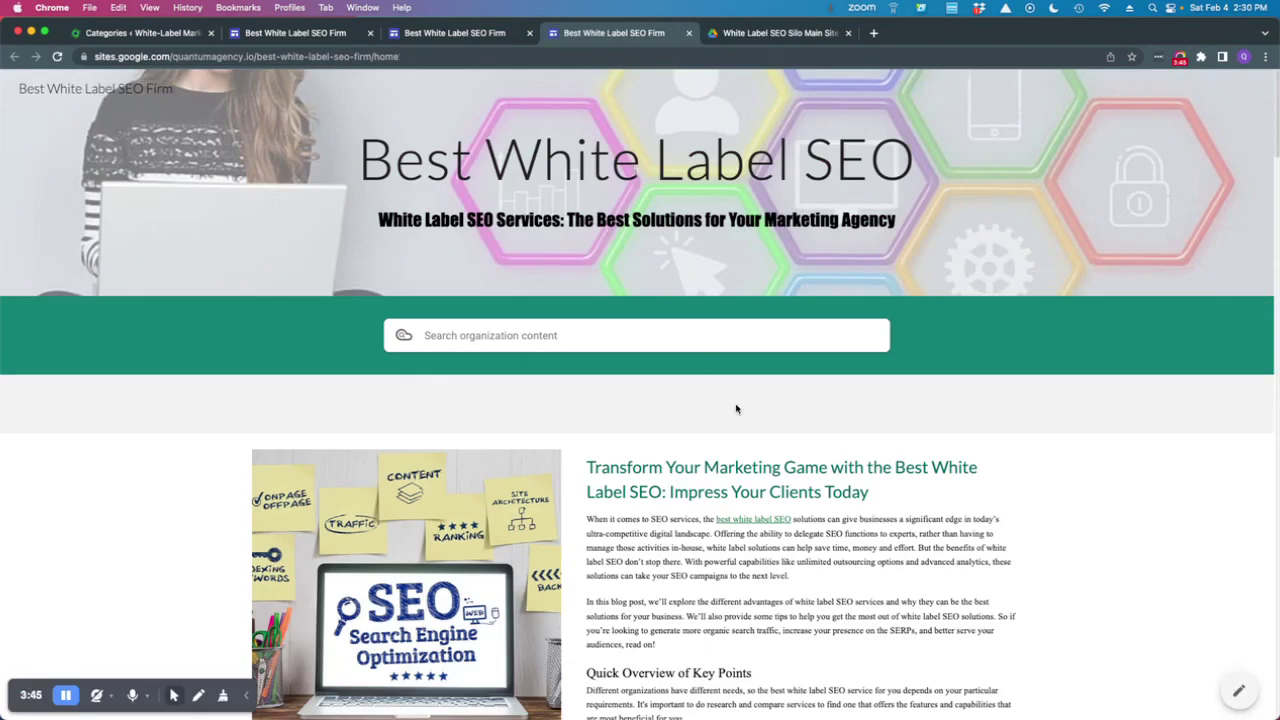
# Review the published page's article sections, common questions, embedded company video and map
pyautogui.scroll(-5, 833, 493)
pyautogui.scroll(-20, 833, 493)
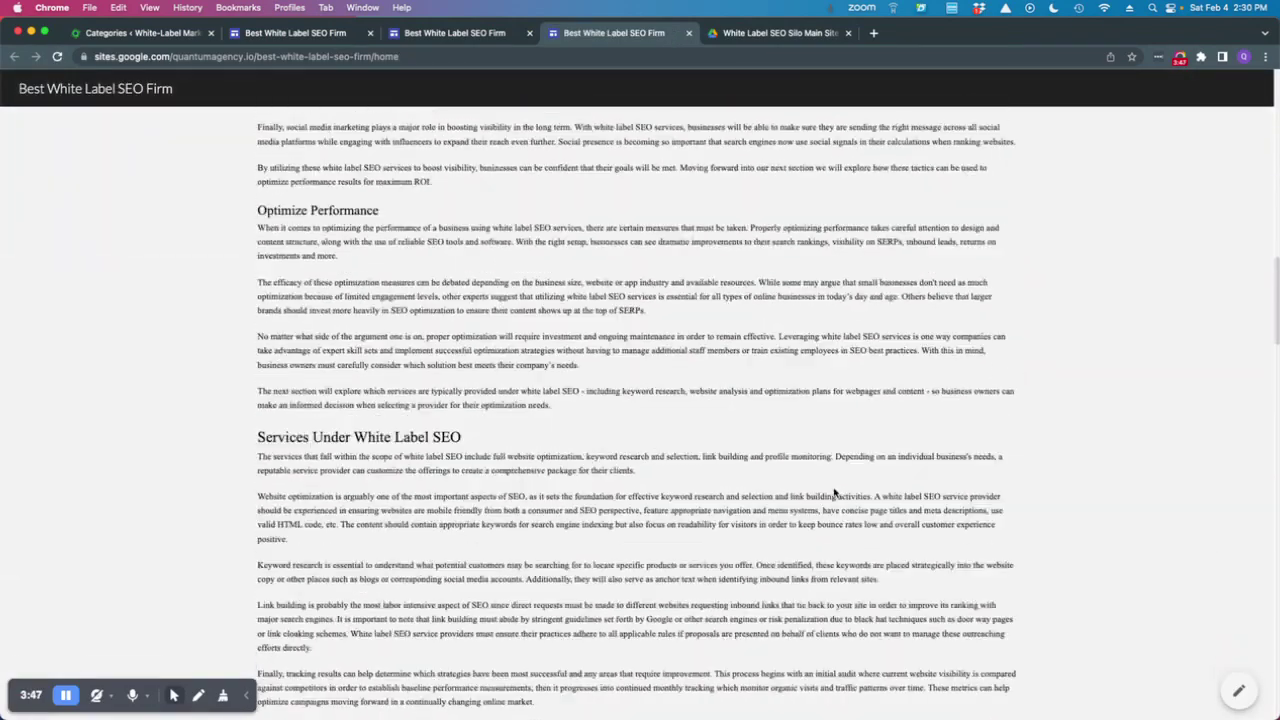
pyautogui.scroll(-20, 833, 493)
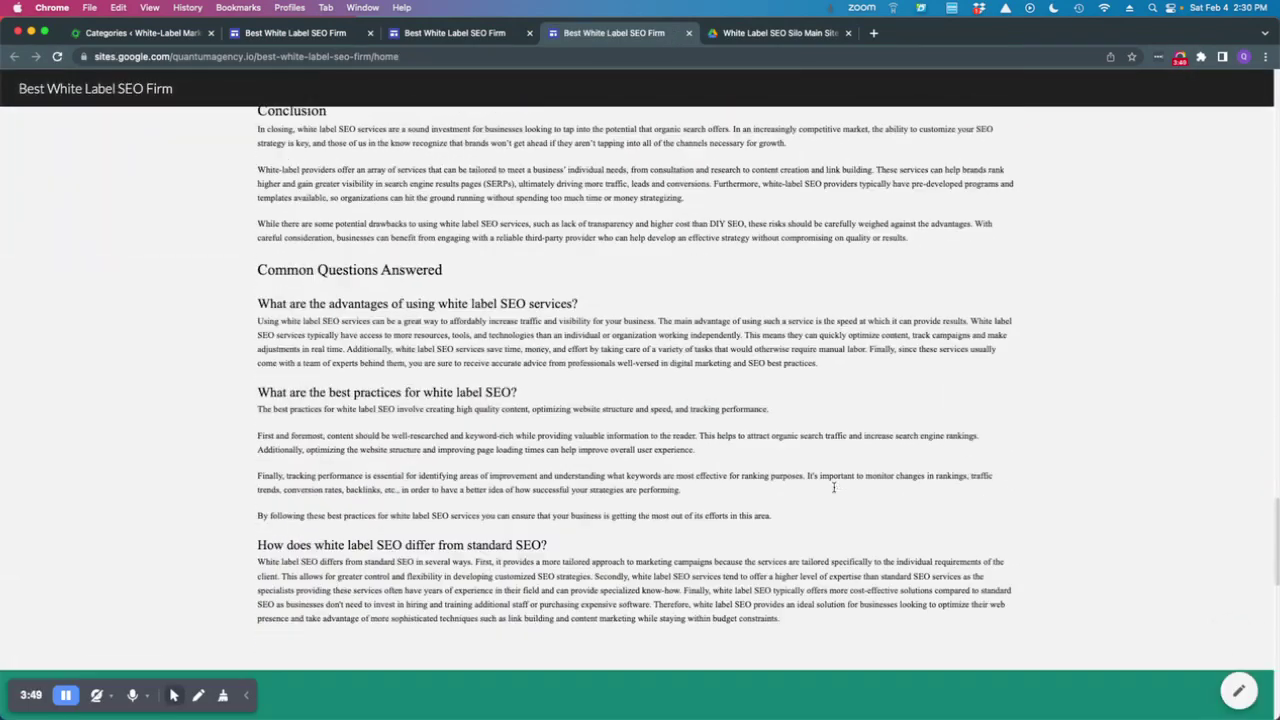
pyautogui.scroll(-10, 835, 490)
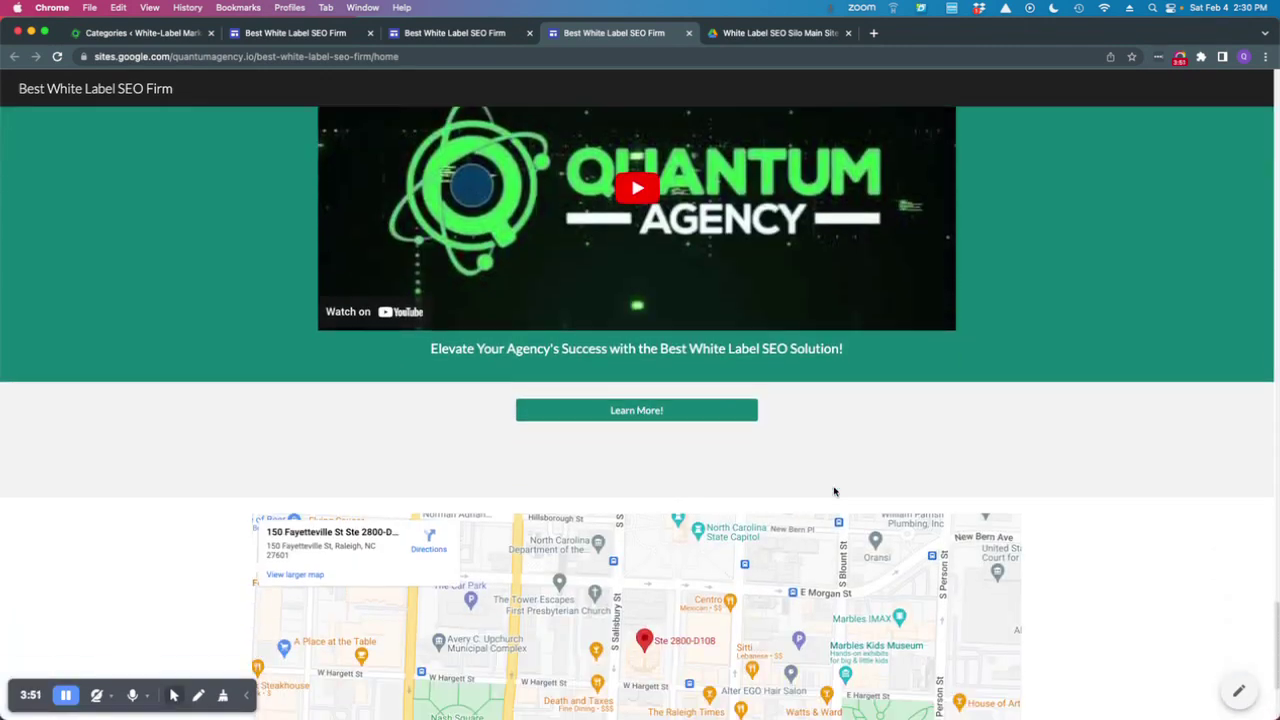
pyautogui.scroll(20, 834, 489)
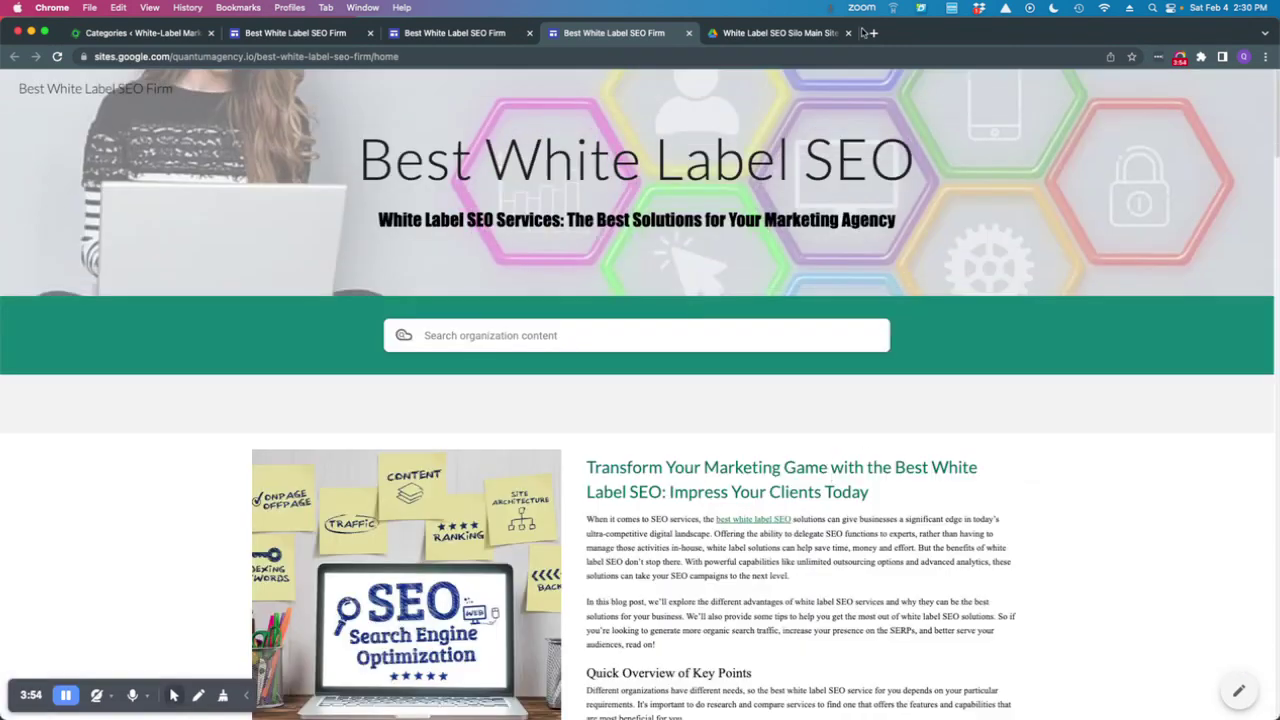
# Open websiteseochecker.com in a new browser tab
pyautogui.click(873, 33)
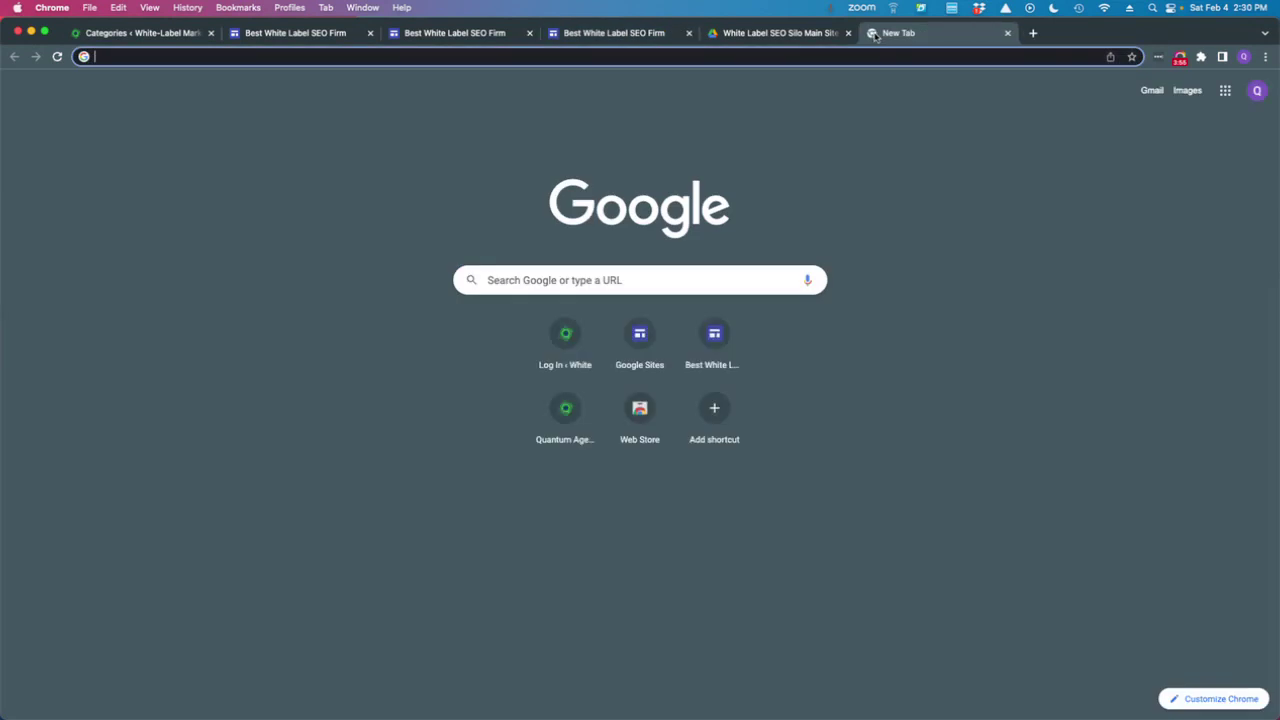
pyautogui.write('websitese')
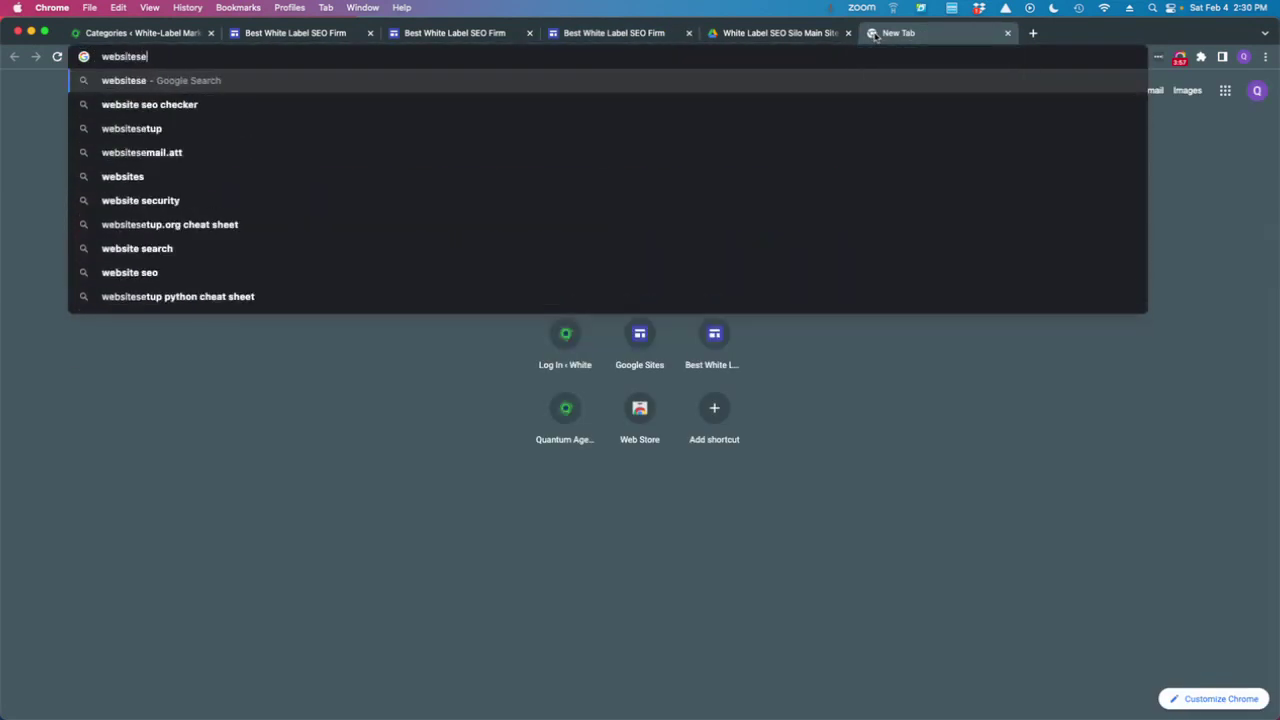
pyautogui.write('ochecker.com')
pyautogui.press('Return')
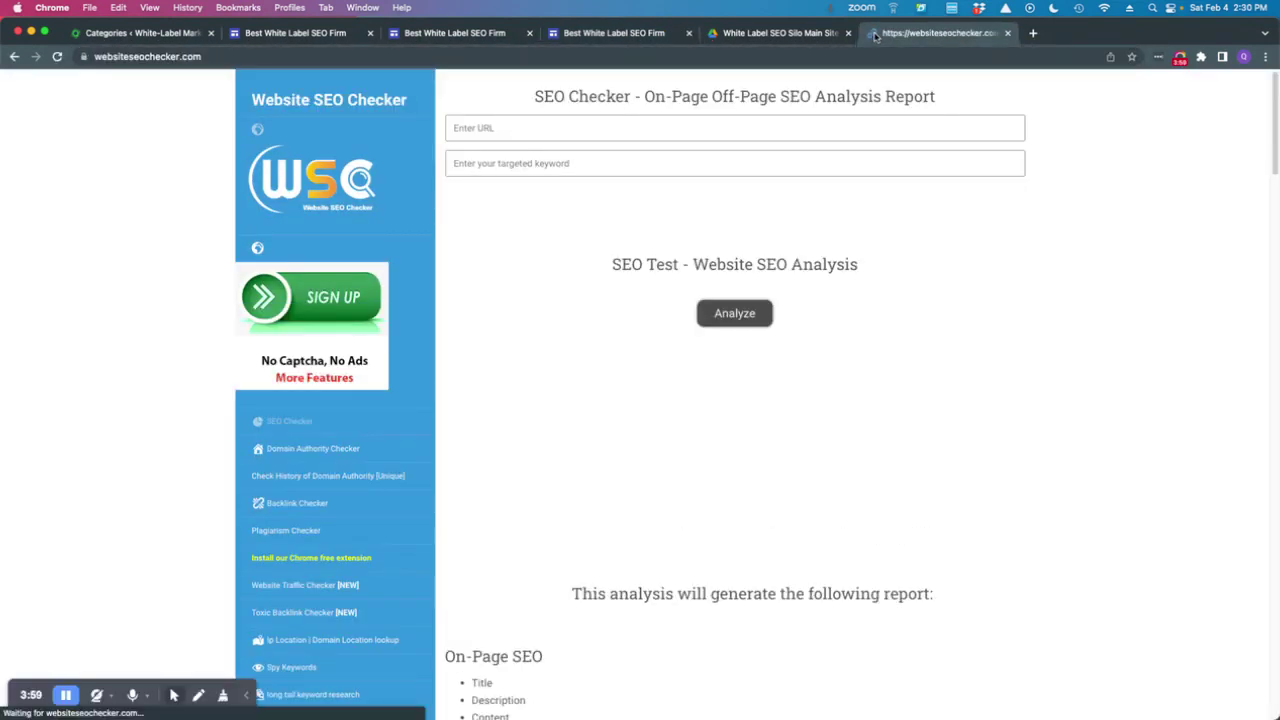
# Copy the published Best White Label SEO page's URL and open Website SEO Checker's Domain Authority Checker
pyautogui.click(620, 33)
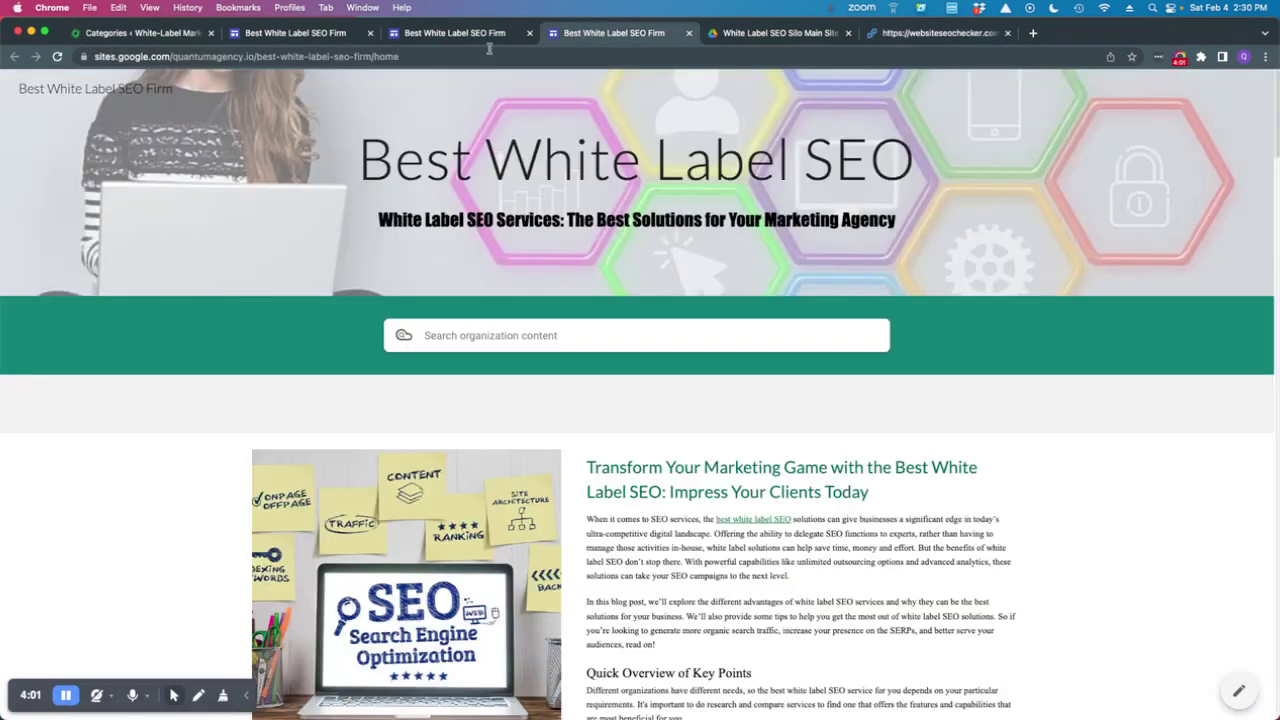
pyautogui.click(323, 57)
pyautogui.press('super+c')
pyautogui.click(873, 32)
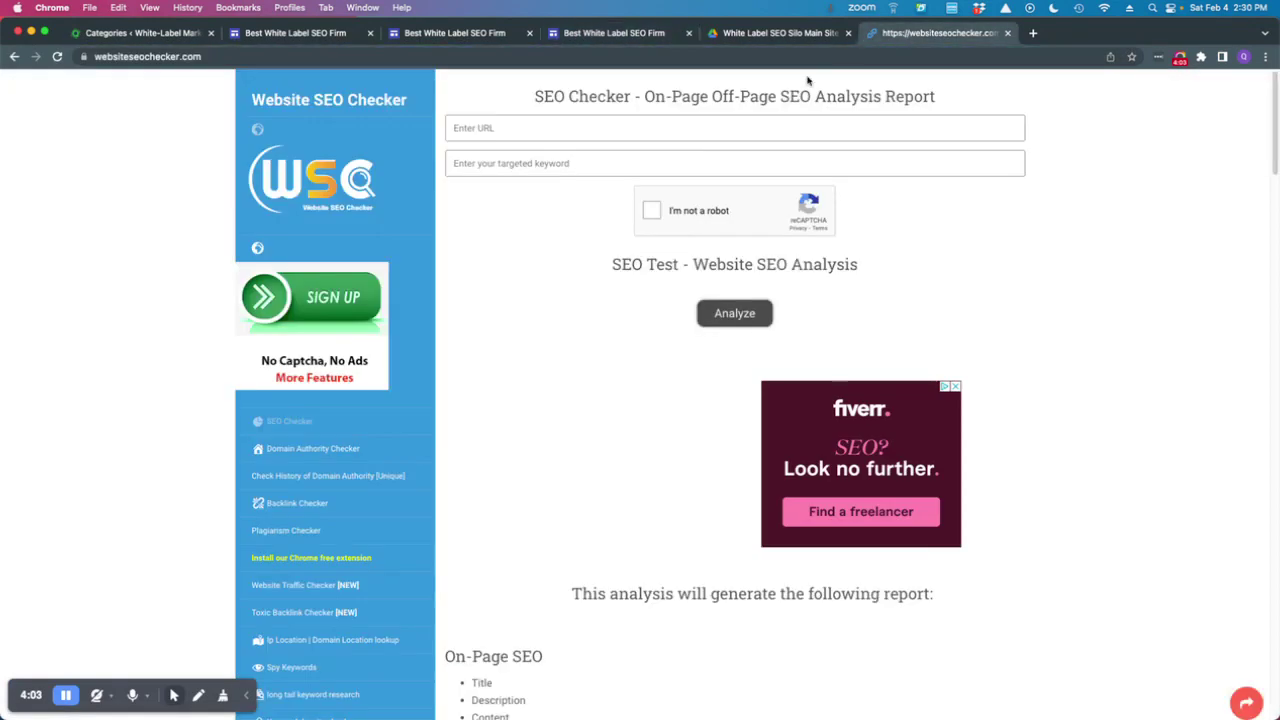
pyautogui.click(514, 129)
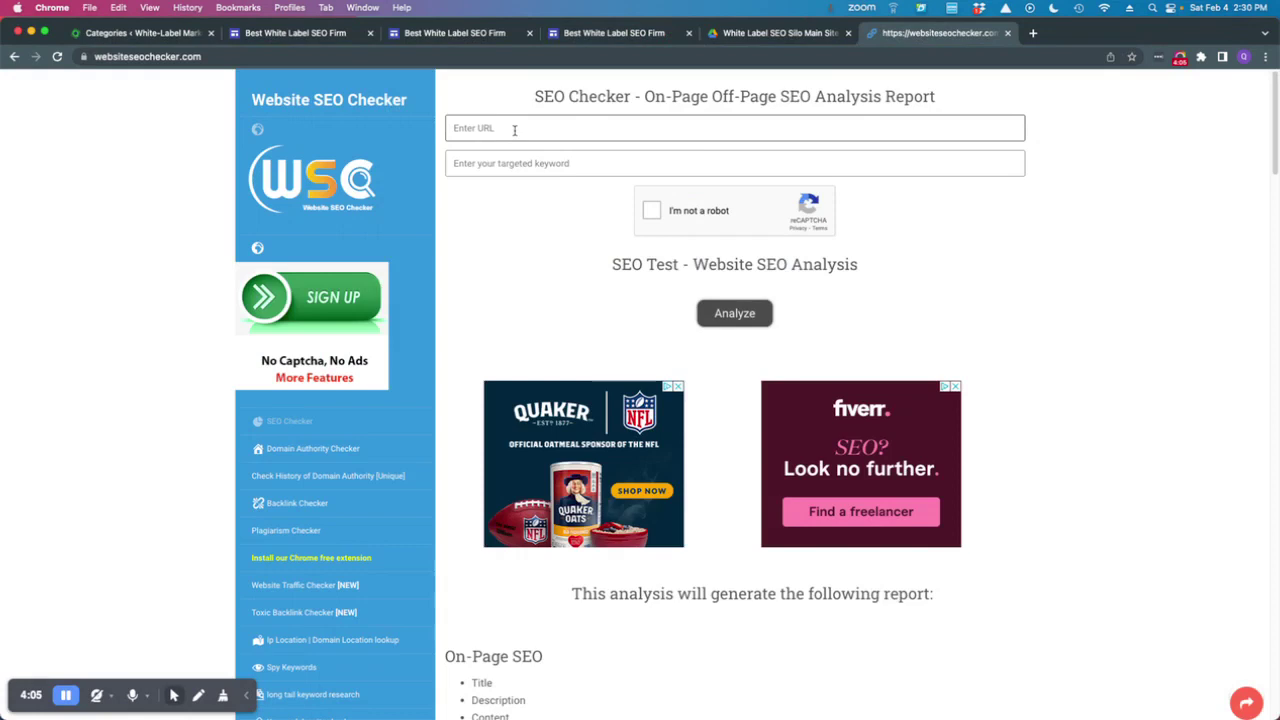
pyautogui.click(312, 448)
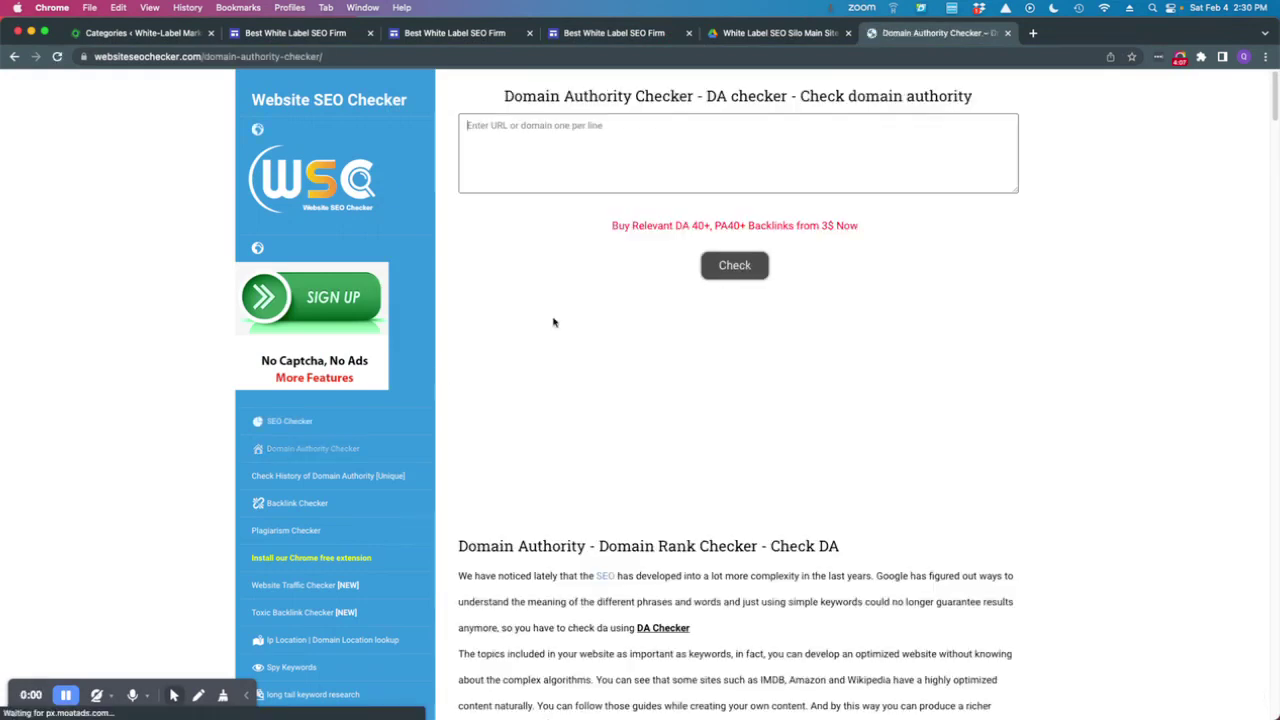
# Enter the copied page URL for the domain authority check and mark the traffic lights in the human verification
pyautogui.click(554, 164)
pyautogui.press('super+v')
pyautogui.click(651, 225)
pyautogui.click(410, 205)
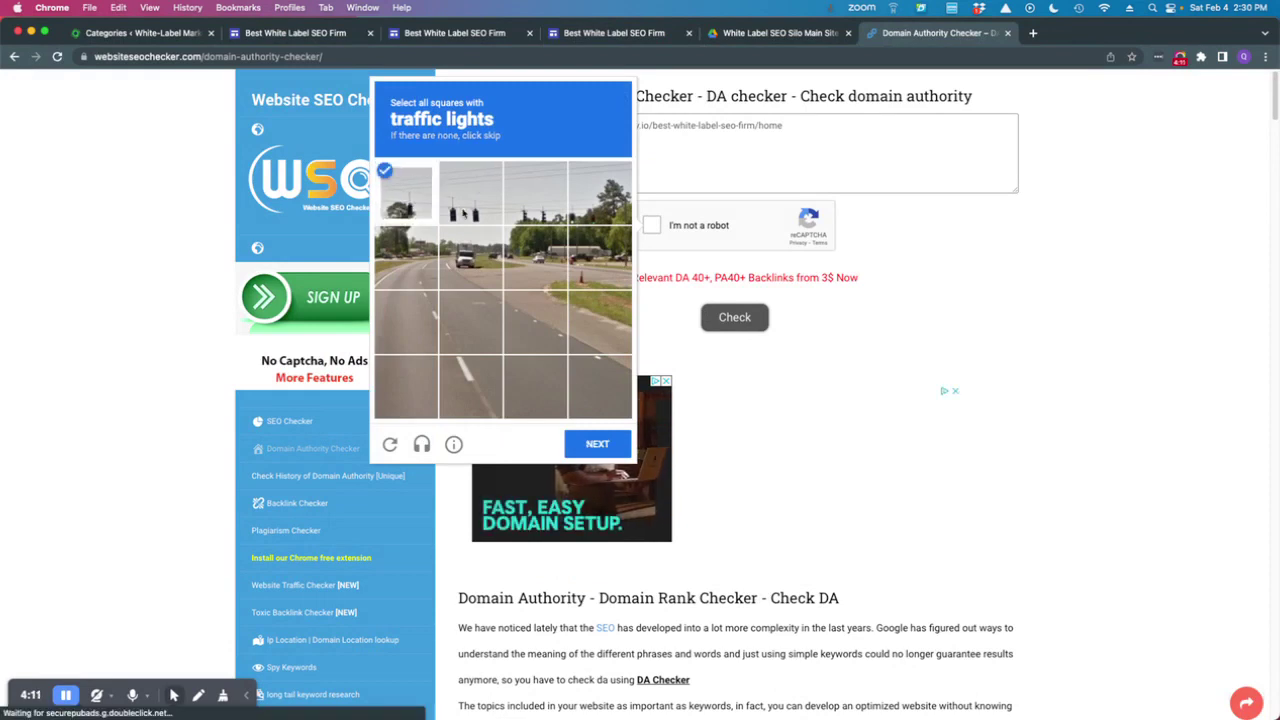
pyautogui.click(470, 208)
pyautogui.click(542, 208)
pyautogui.click(581, 209)
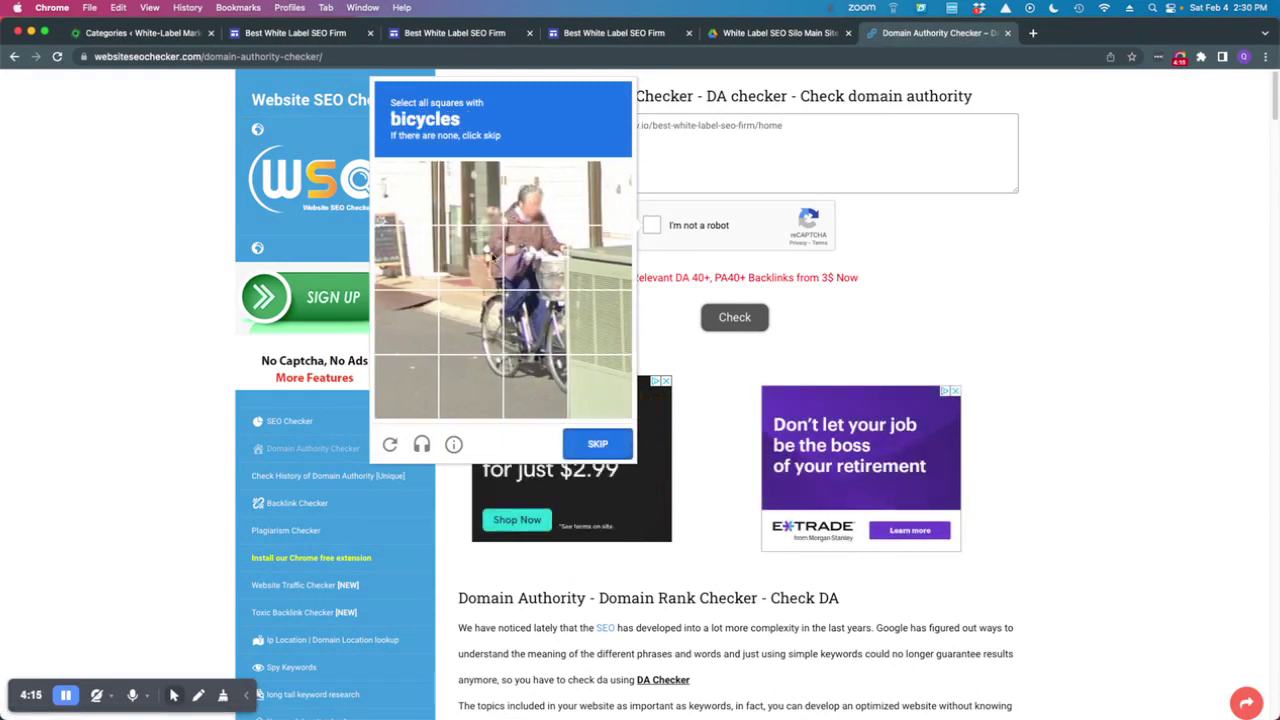
# Complete the bicycles image challenge and run the domain authority check on the published page
pyautogui.click(470, 325)
pyautogui.click(530, 345)
pyautogui.click(535, 385)
pyautogui.click(470, 385)
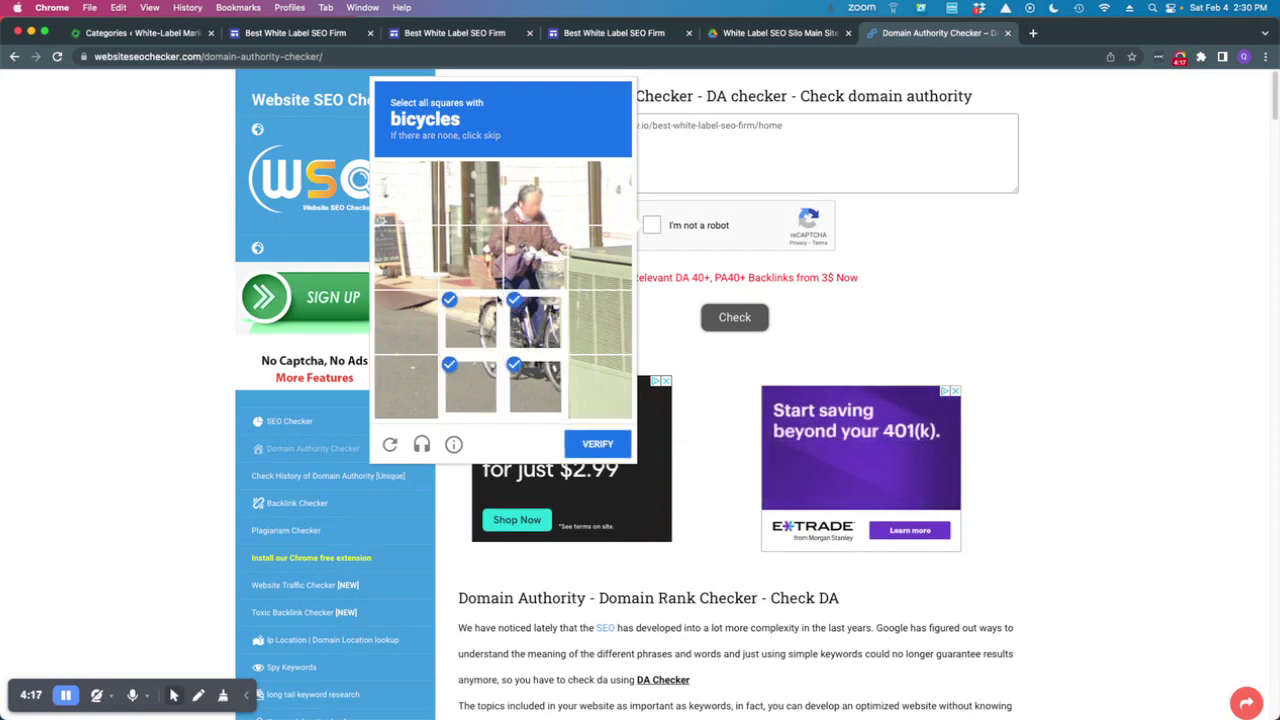
pyautogui.click(535, 258)
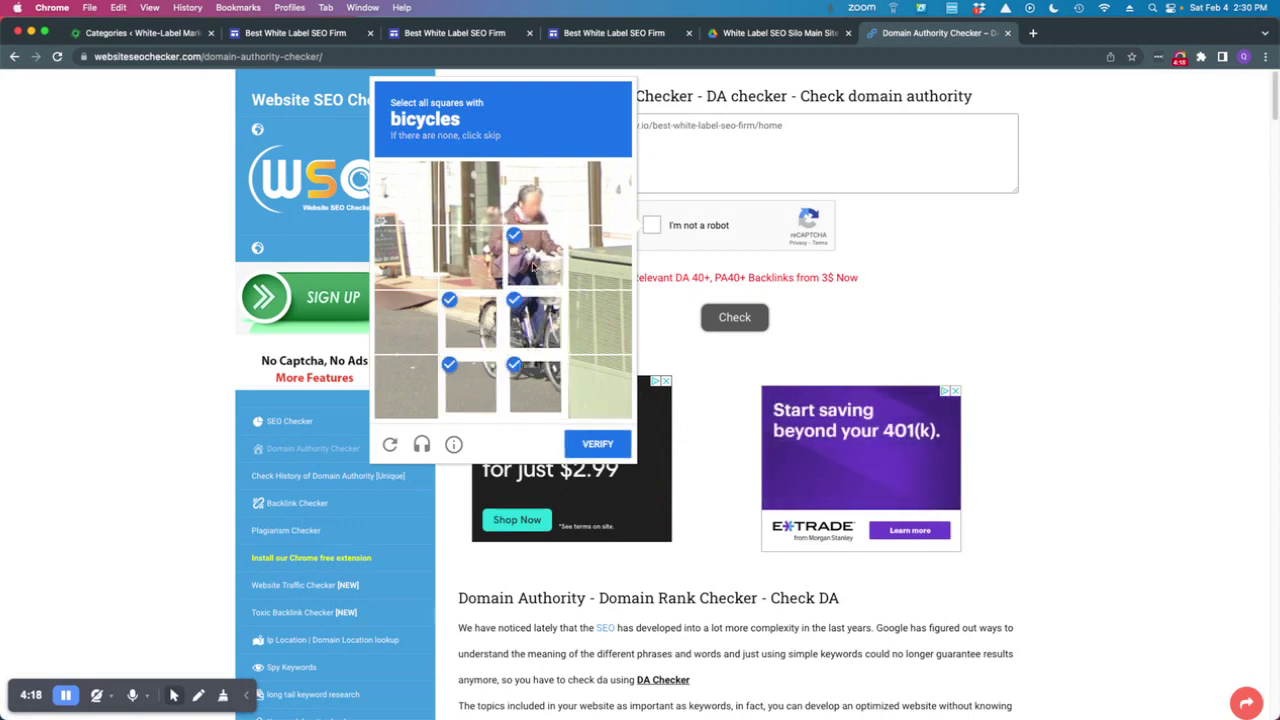
pyautogui.click(597, 444)
pyautogui.click(738, 318)
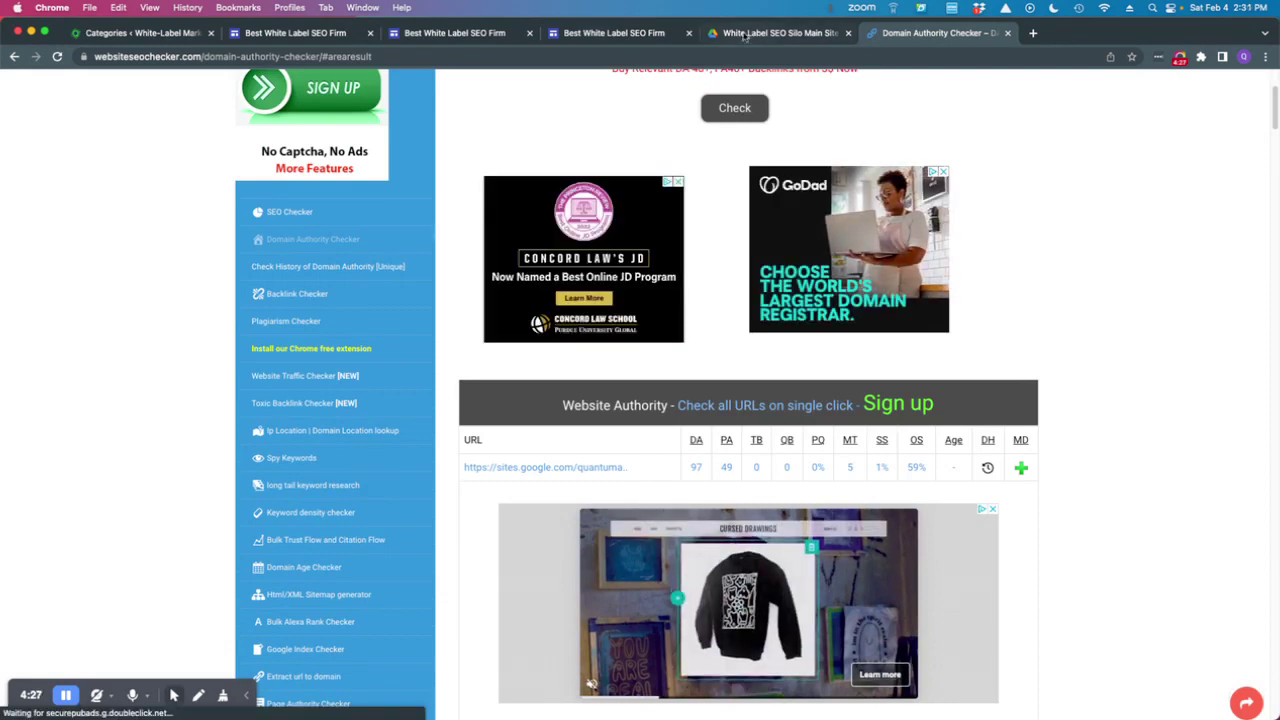
# Return to the published page and examine its introduction, article sections and the best white label SEO text link
pyautogui.click(620, 33)
pyautogui.scroll(-10, 803, 582)
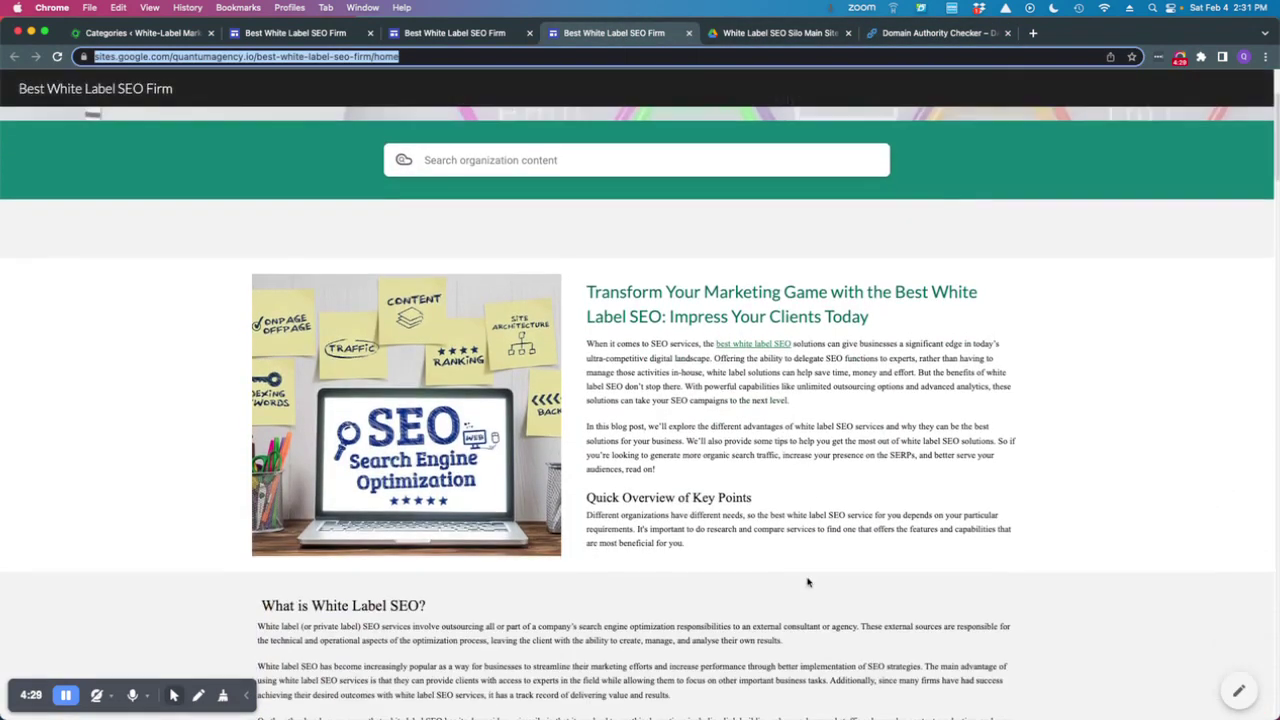
pyautogui.scroll(-2, 815, 489)
pyautogui.scroll(4, 815, 489)
pyautogui.scroll(-13, 815, 489)
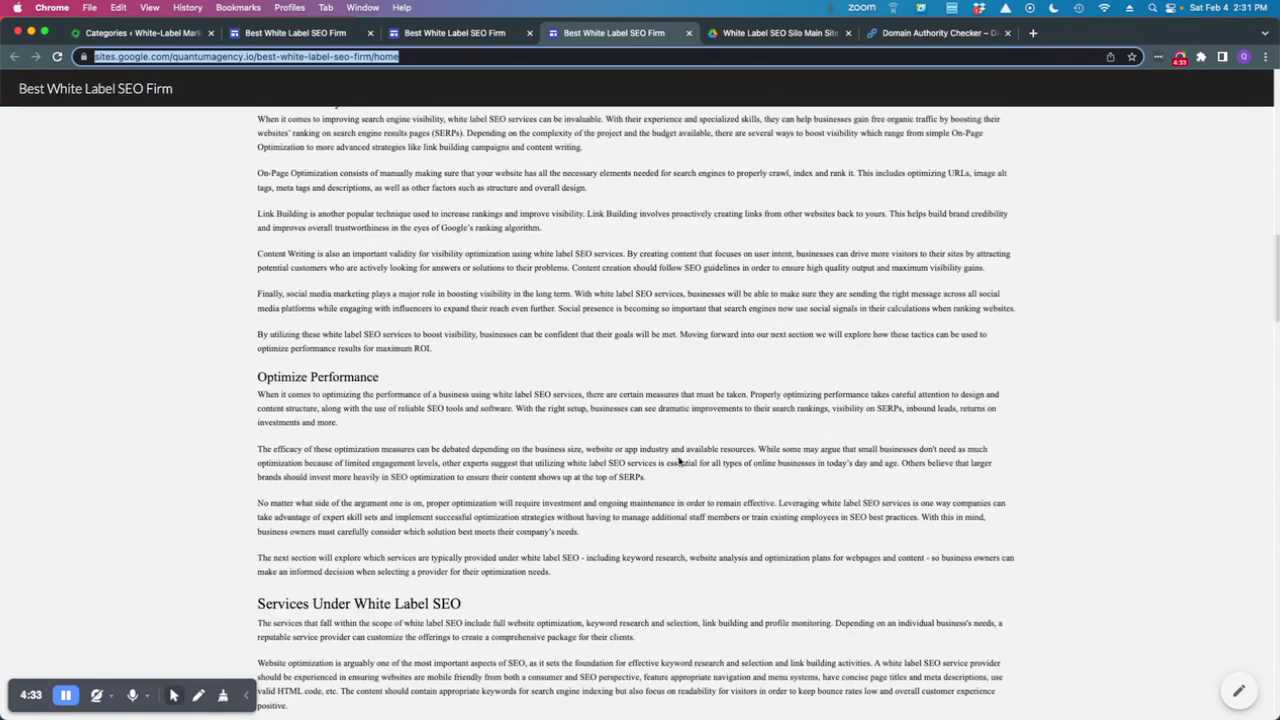
pyautogui.scroll(15, 629, 430)
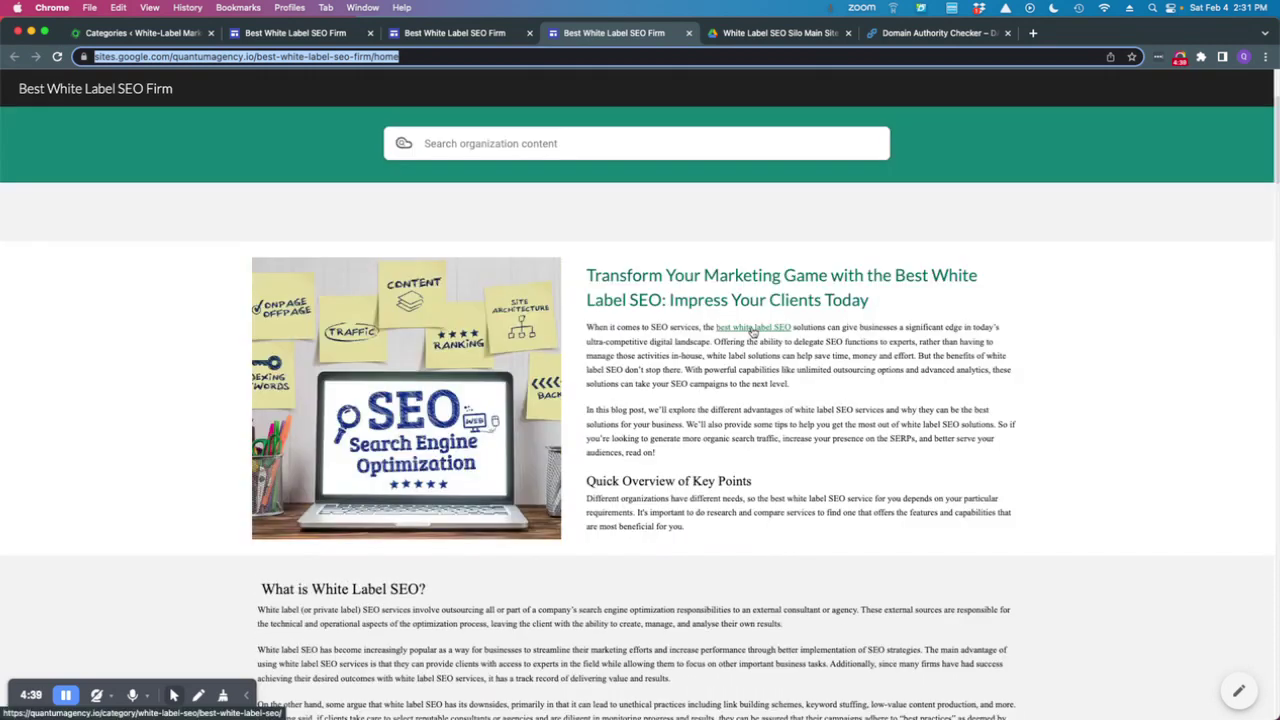
# Inspect the published page's remaining article text, company video, map and the Connect with Quantum Agency footer links
pyautogui.scroll(-15, 751, 396)
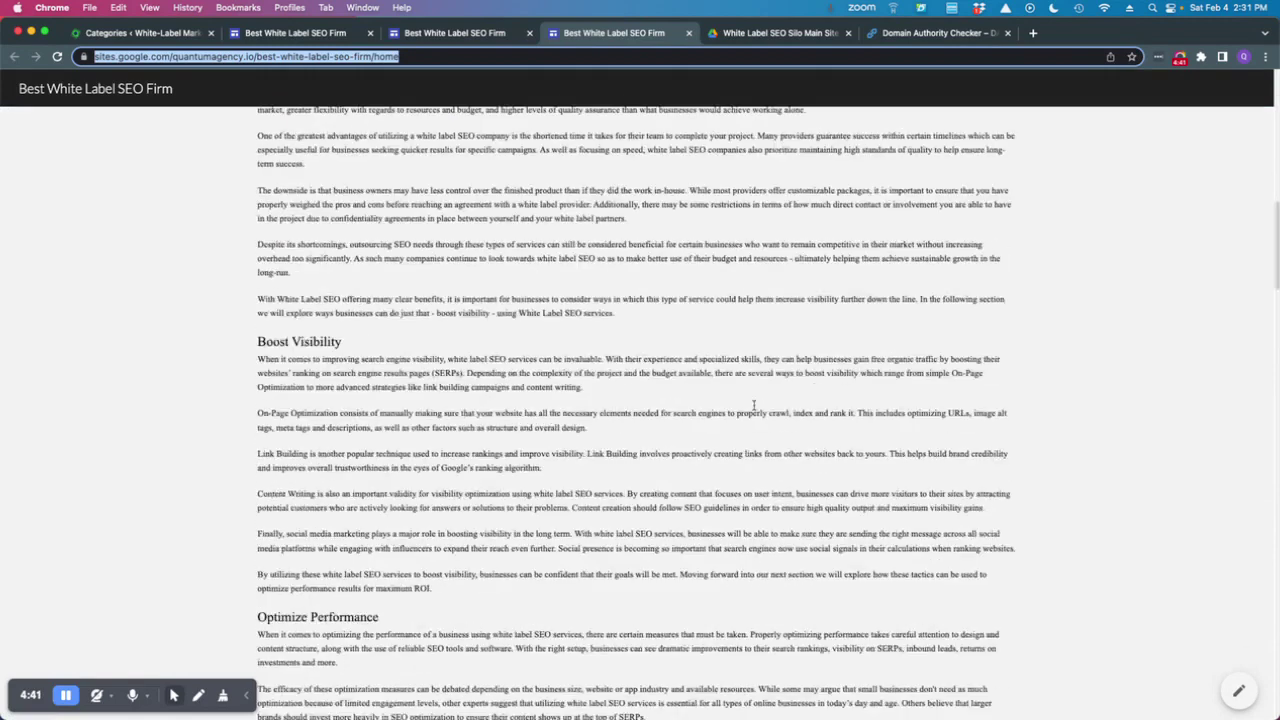
pyautogui.scroll(-15, 754, 409)
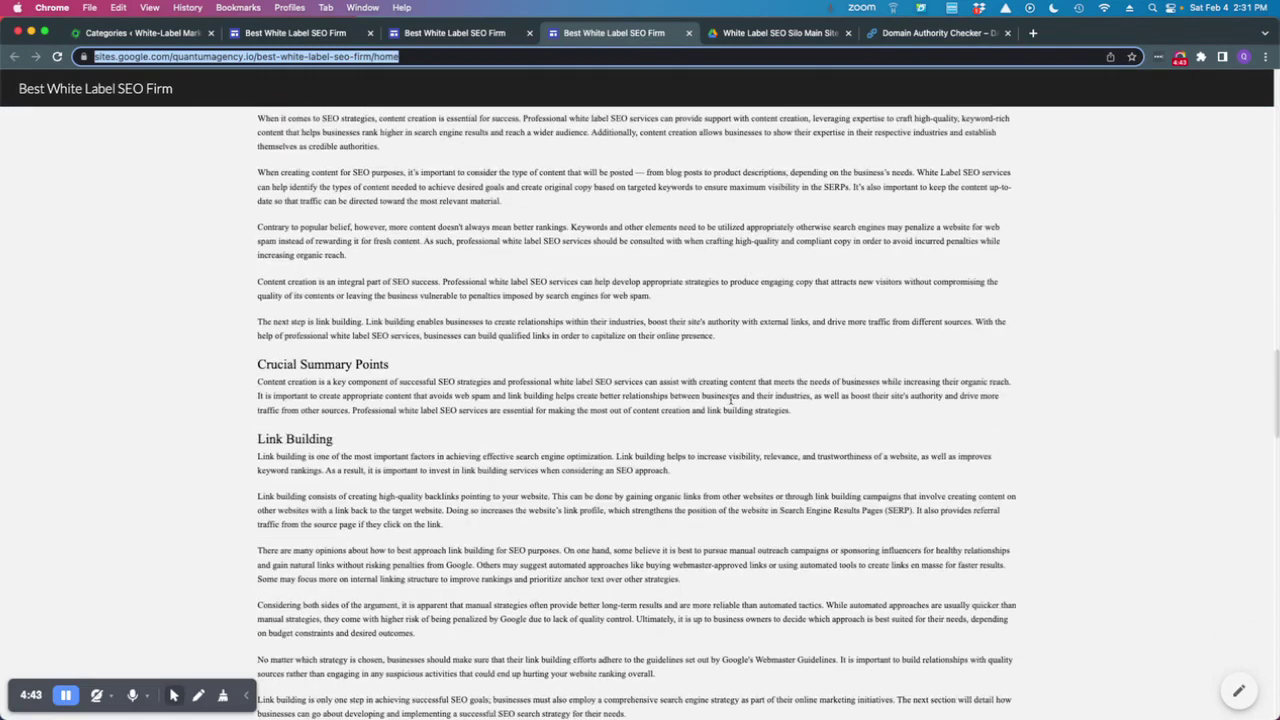
pyautogui.scroll(-15, 728, 399)
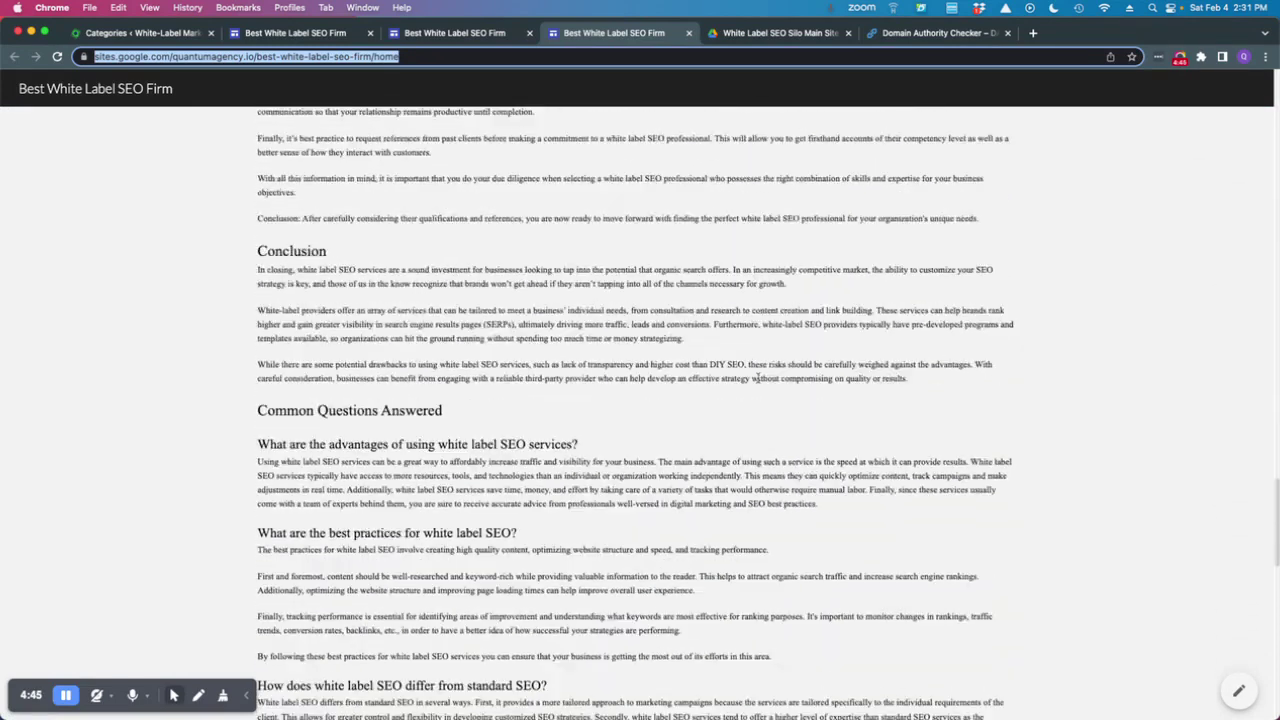
pyautogui.scroll(-10, 738, 384)
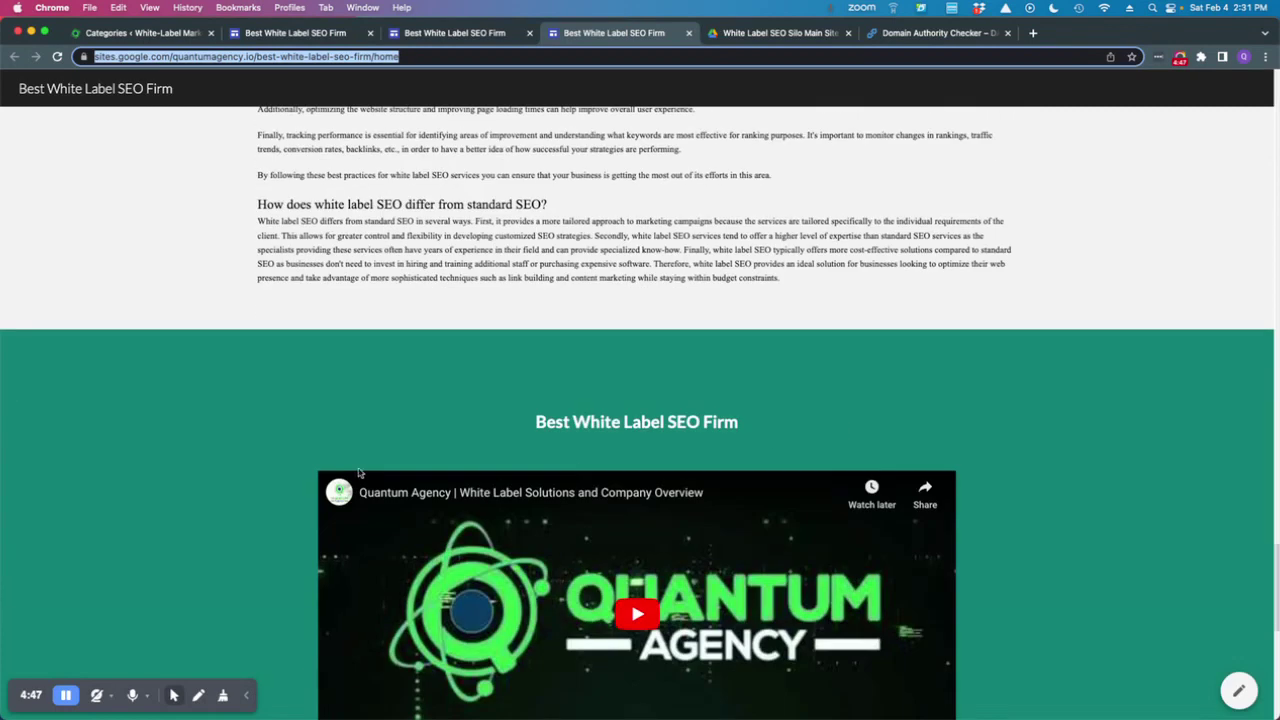
pyautogui.scroll(-2, 341, 515)
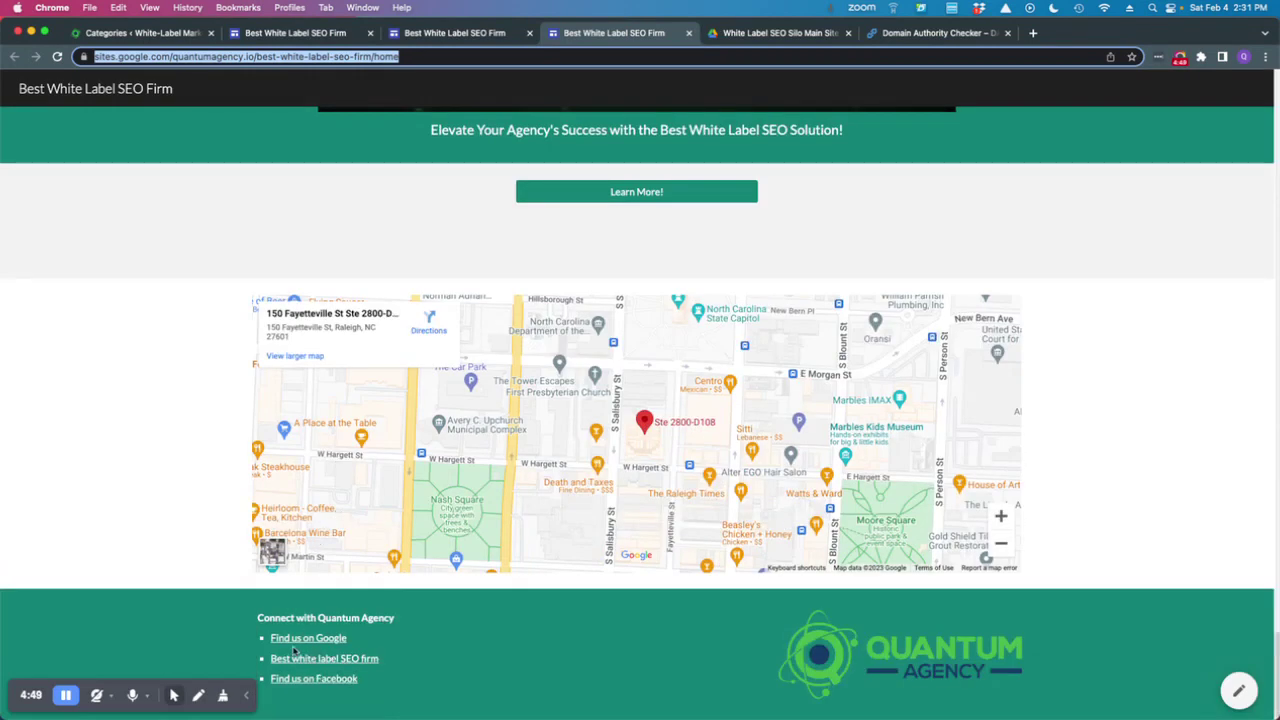
pyautogui.scroll(20, 681, 638)
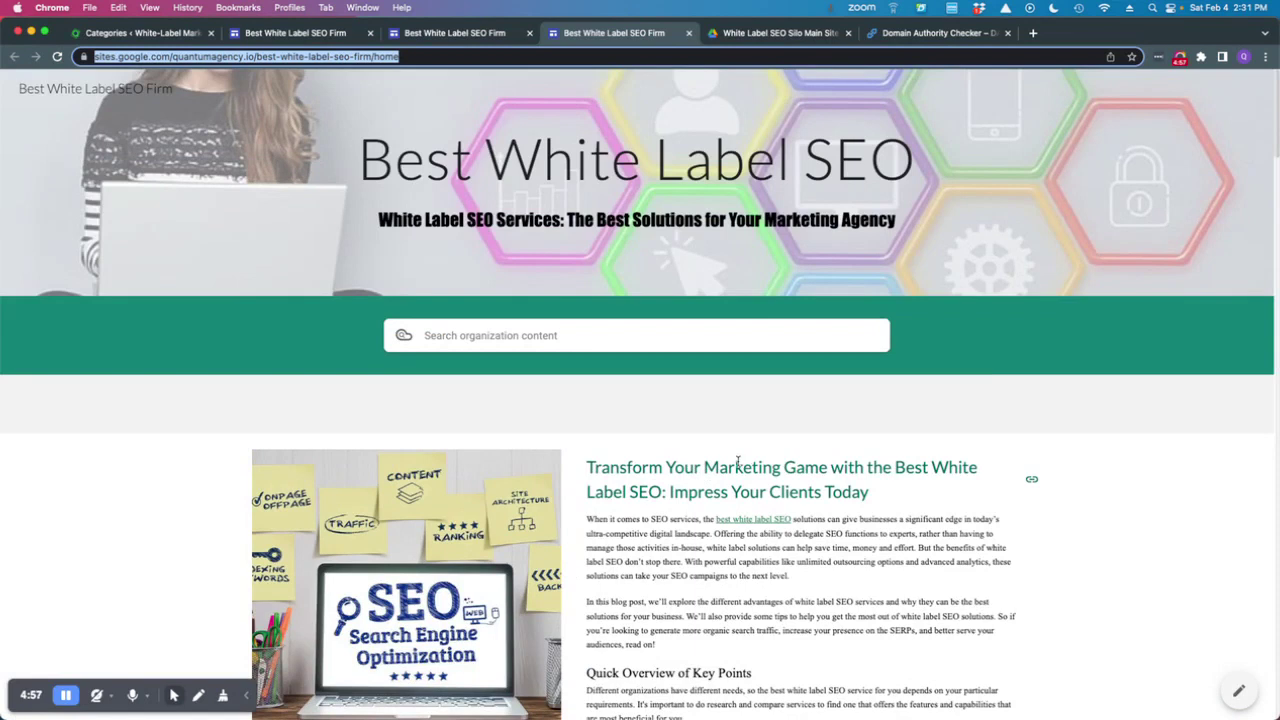
# Compare the Google Sites home page, the silo article folder in Google Drive and the White Label SEO categories in WordPress
pyautogui.click(326, 36)
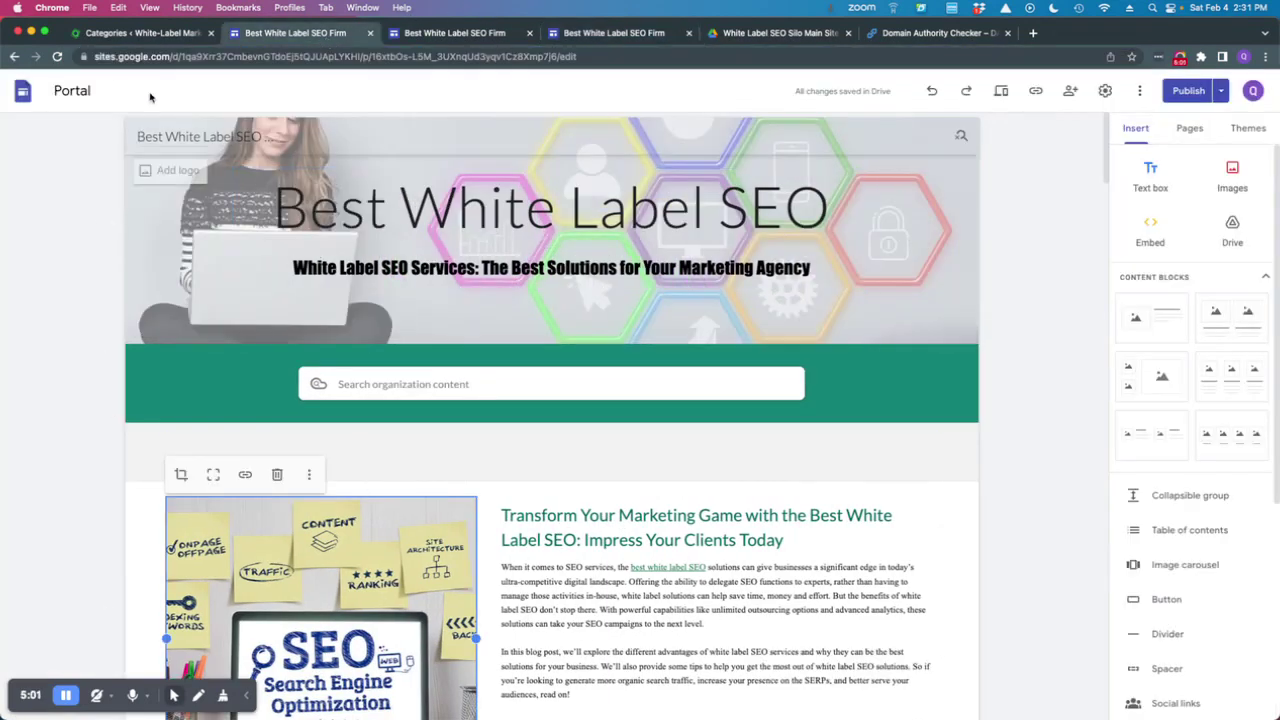
pyautogui.click(100, 108)
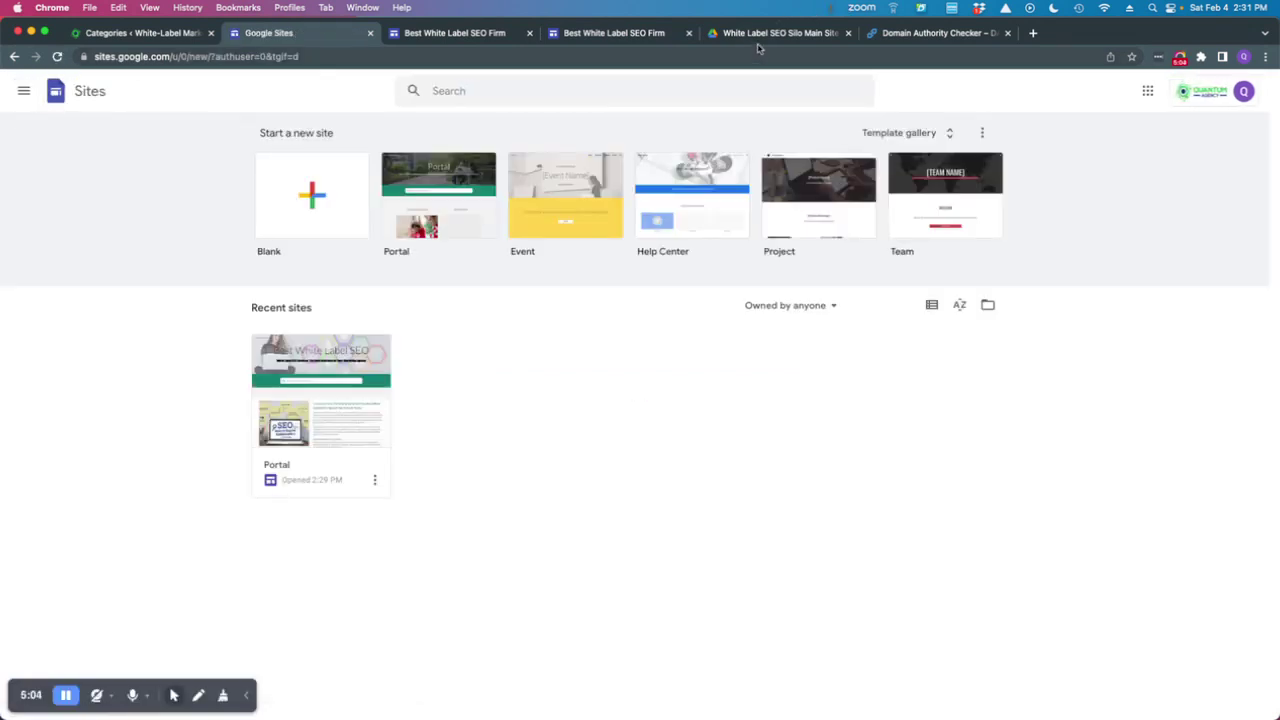
pyautogui.click(760, 36)
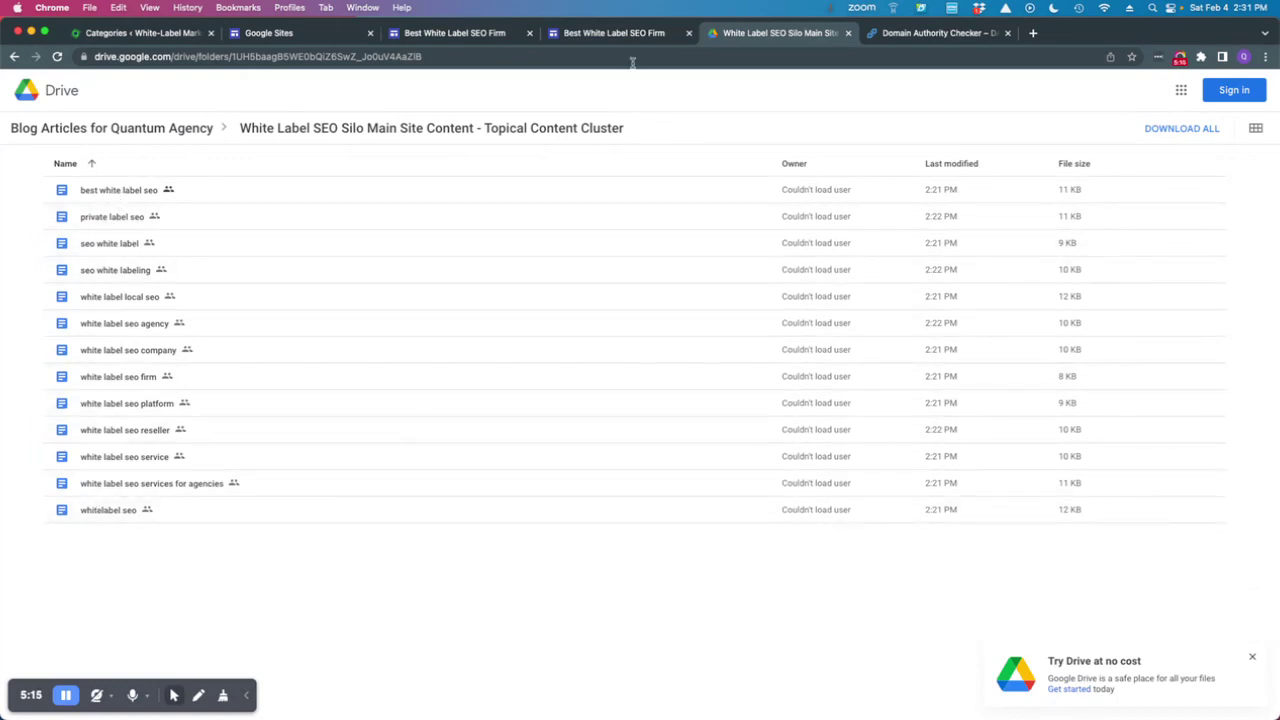
pyautogui.click(330, 42)
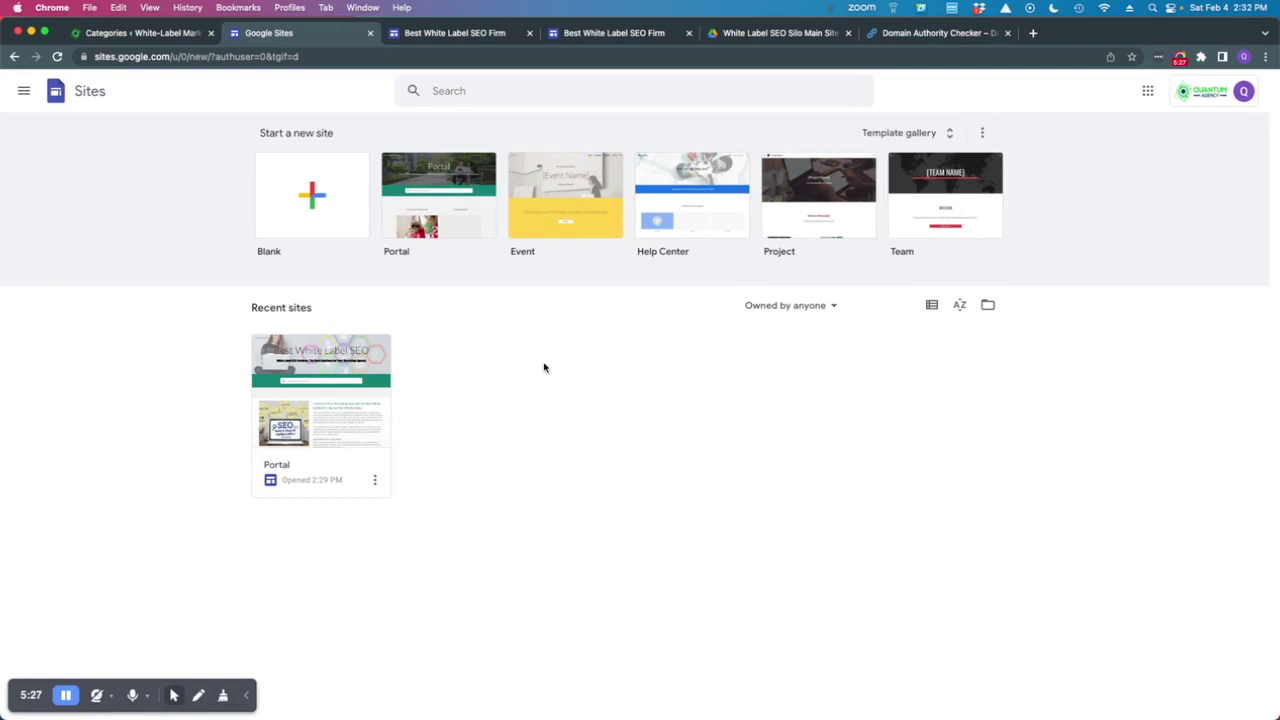
pyautogui.click(162, 33)
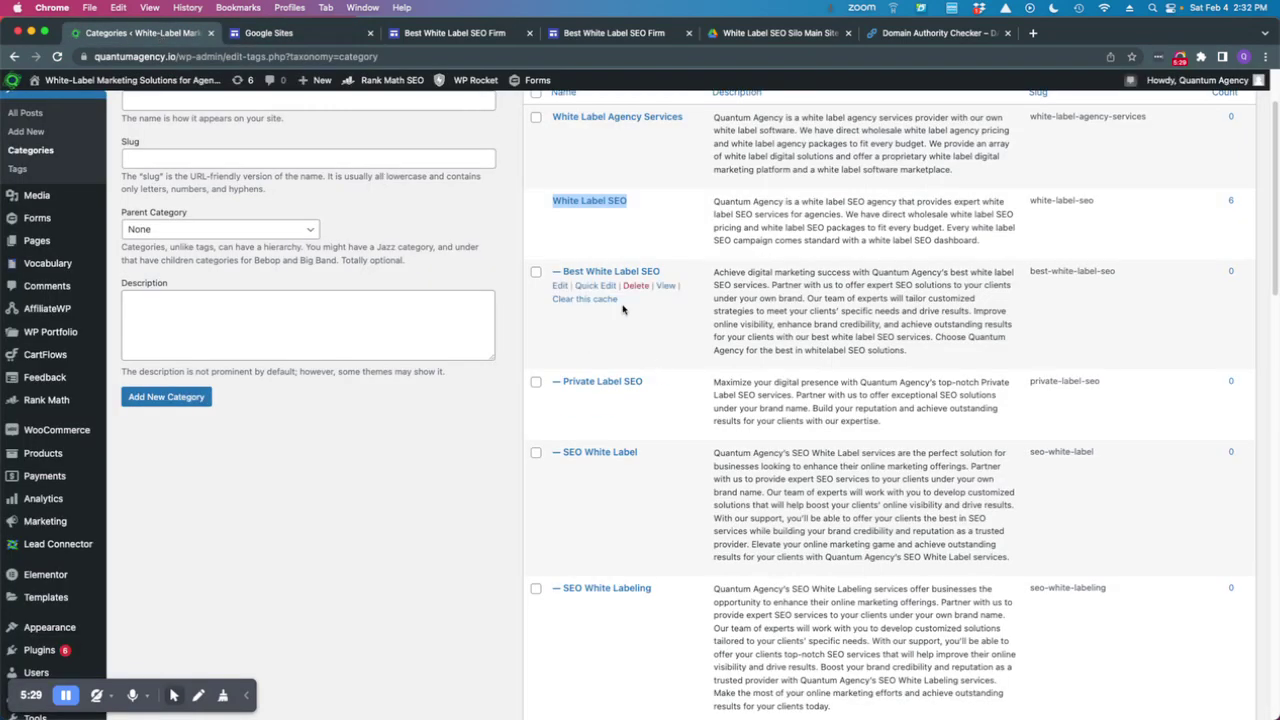
# Review the White Label SEO categories in WordPress, and examine the Best White Label SEO page's header and introduction in the Google Sites editor
pyautogui.scroll(2, 651, 366)
pyautogui.scroll(-1, 650, 520)
pyautogui.scroll(-1, 650, 520)
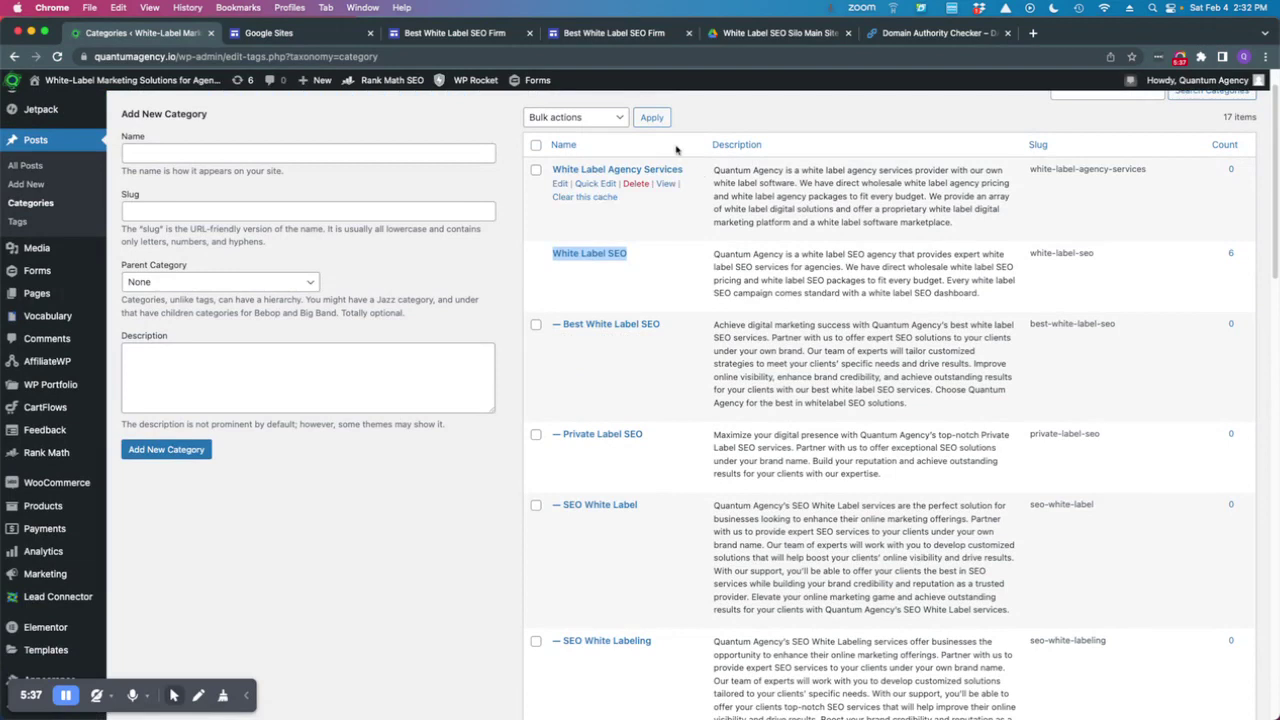
pyautogui.click(440, 33)
pyautogui.scroll(-4, 679, 611)
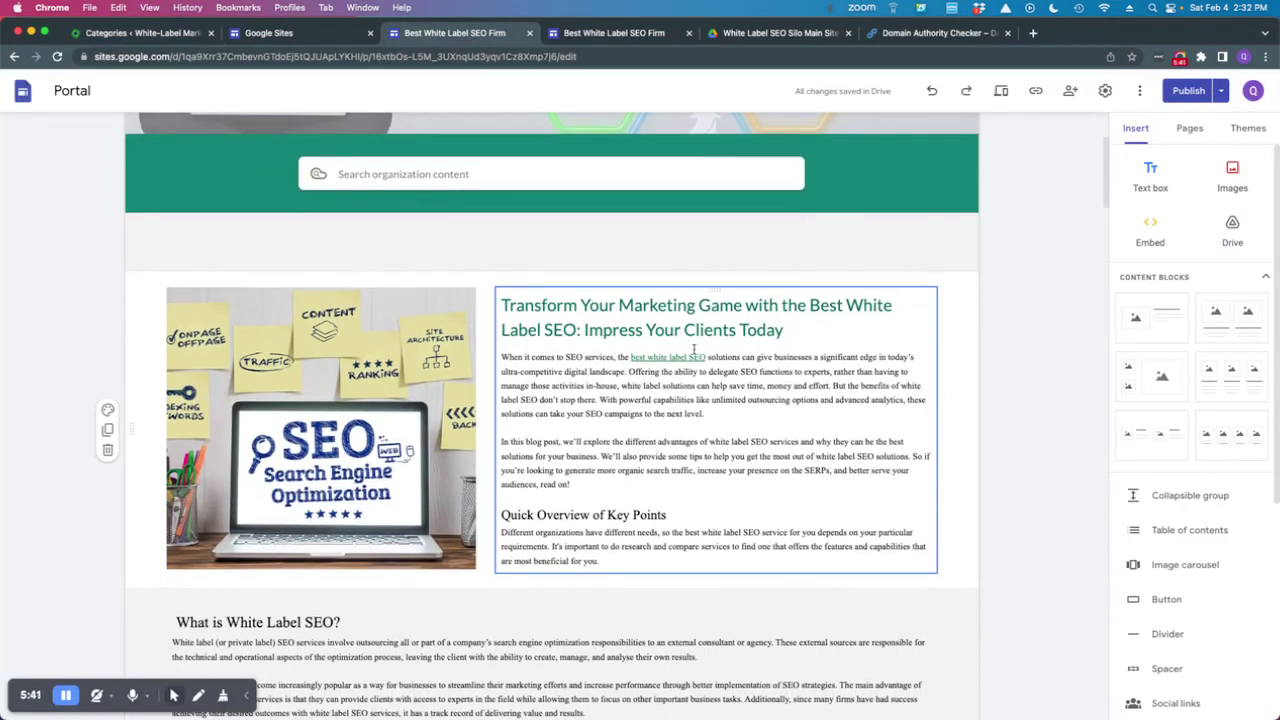
pyautogui.scroll(3, 605, 300)
pyautogui.scroll(1, 603, 294)
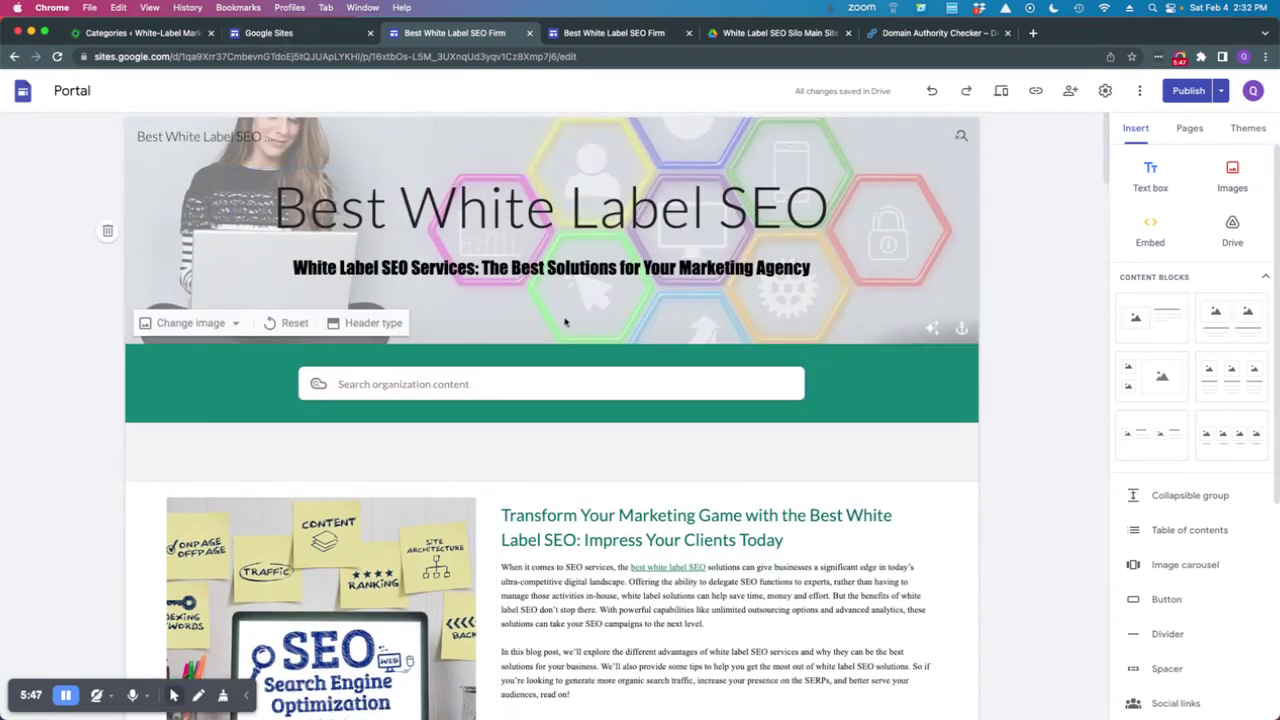
# Highlight the Best White Label SEO subcategory in the WordPress category list and compare it with the matching page in the Google Sites editor
pyautogui.click(144, 34)
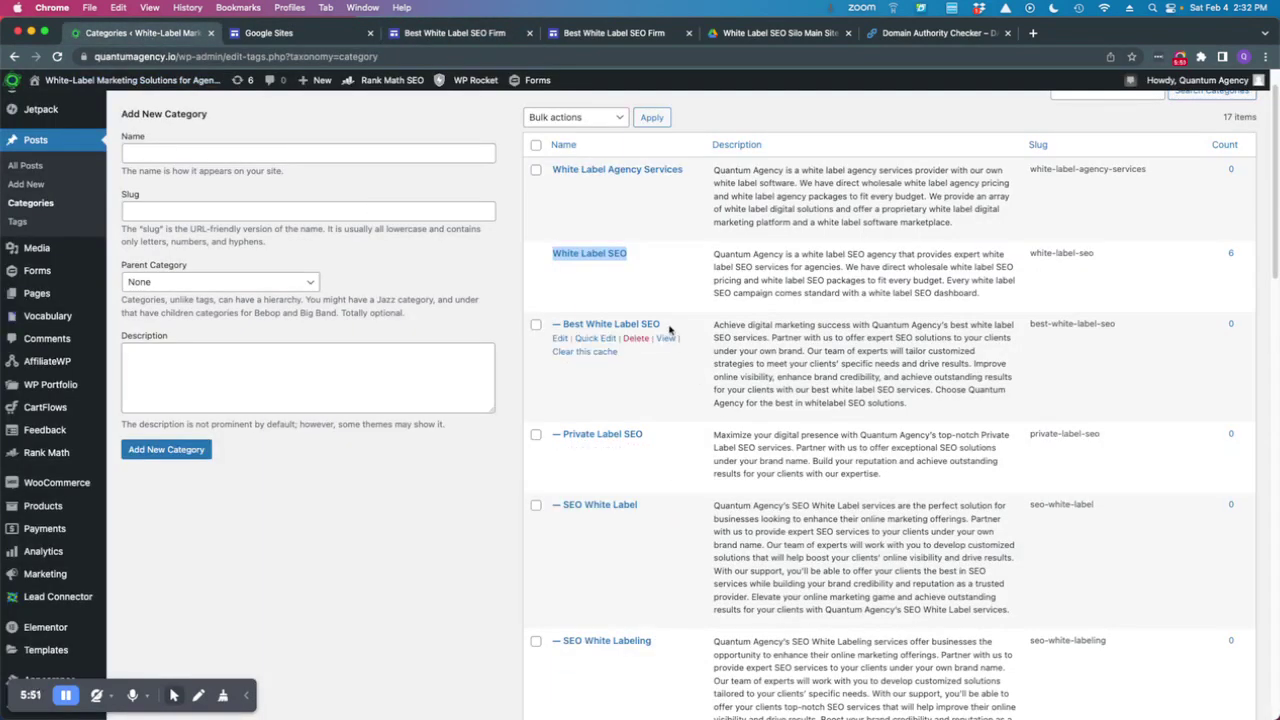
pyautogui.moveTo(671, 330); pyautogui.dragTo(561, 324)
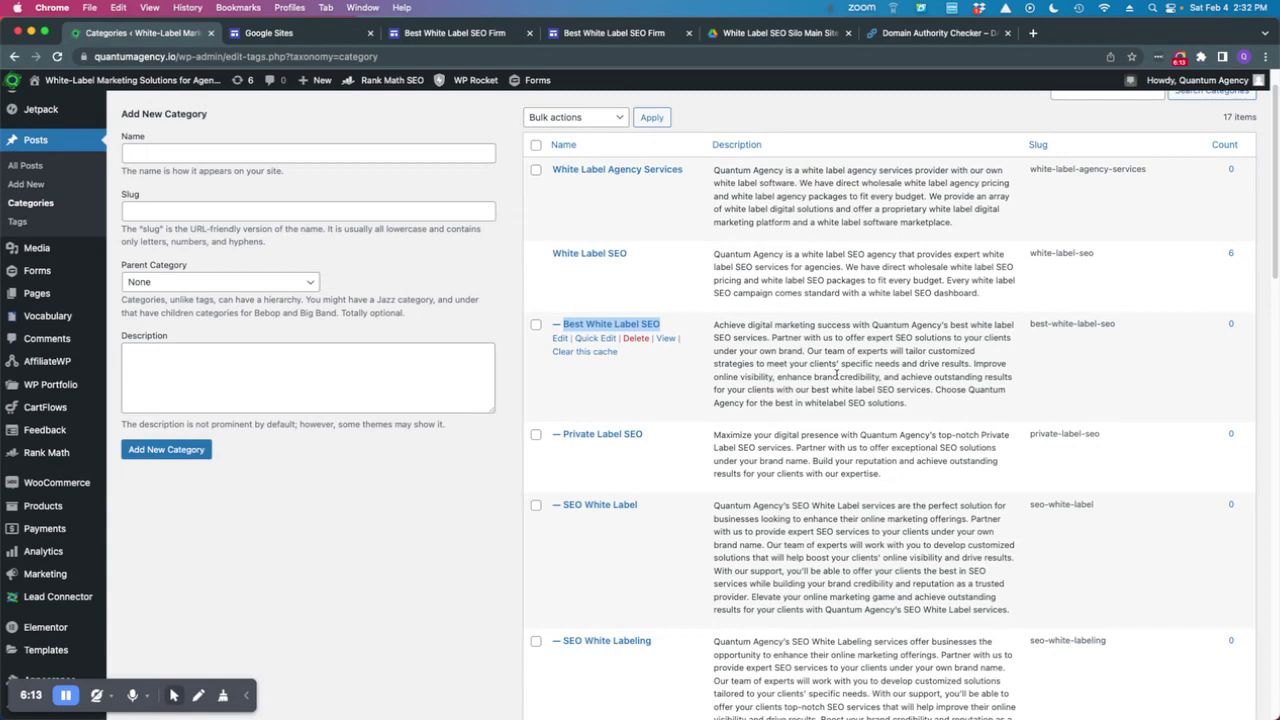
pyautogui.scroll(1, 720, 290)
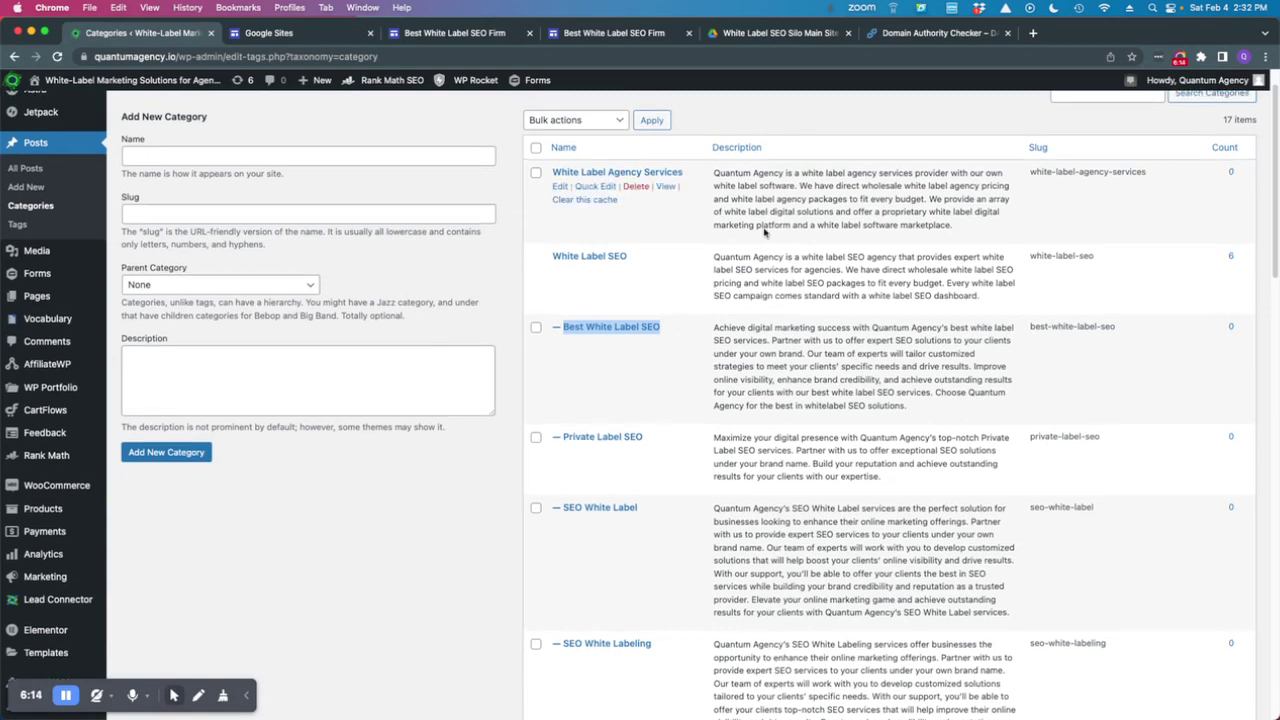
pyautogui.click(434, 33)
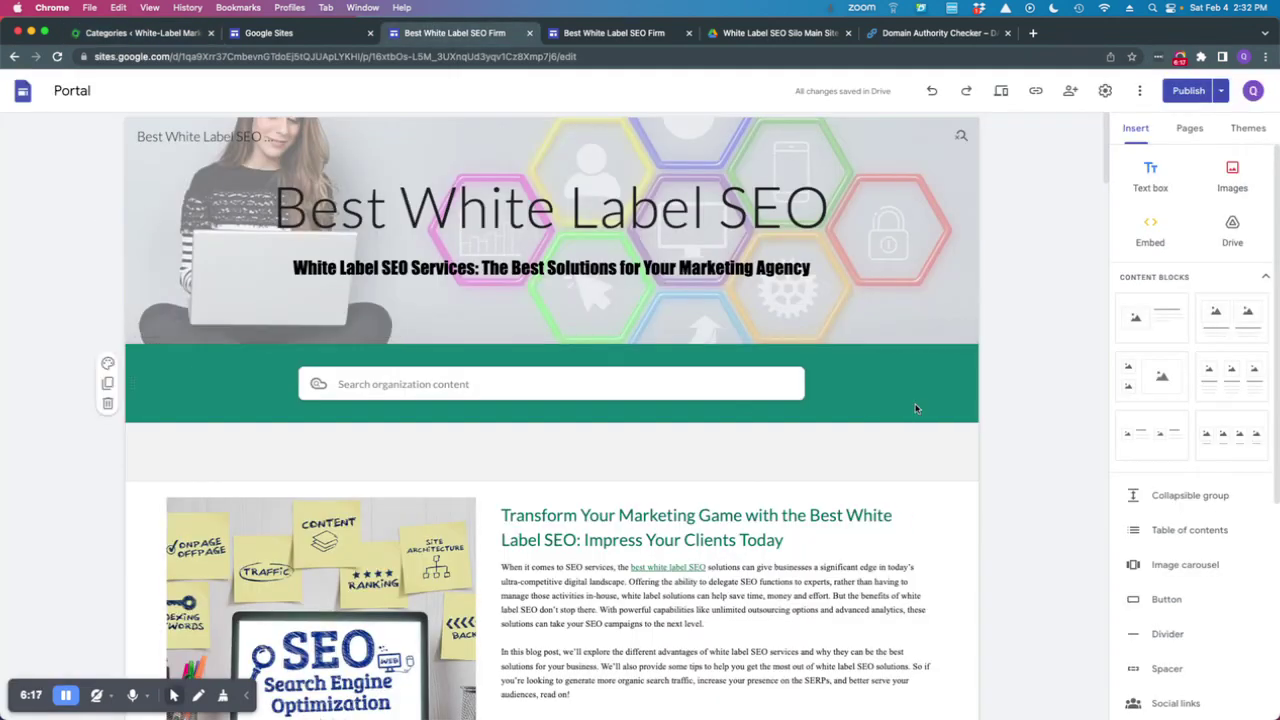